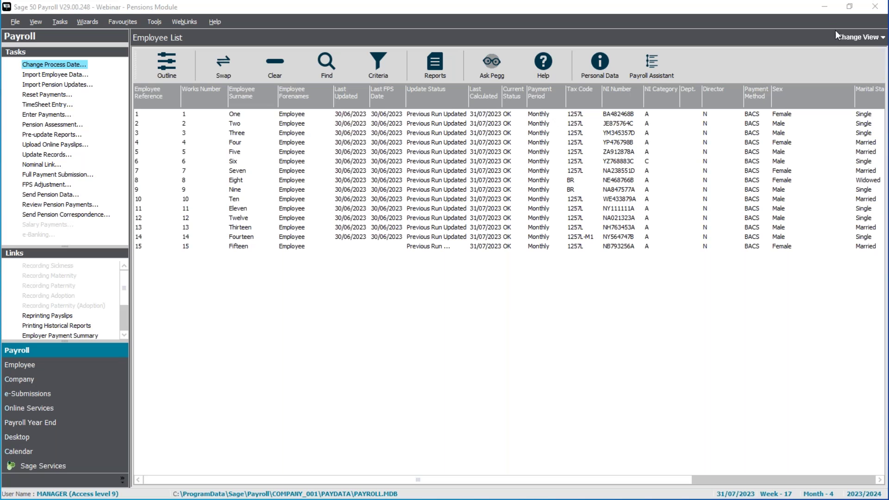
Review the full workflow in the Payroll Process view, enlarging the employee list above it, and return to the Employee List view.
{"action": "left_click", "coordinate": [844, 39]}
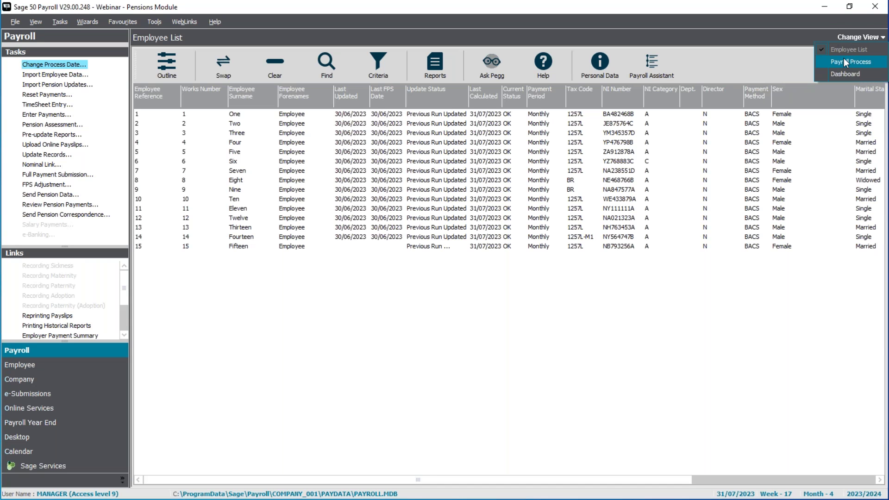
{"action": "left_click", "coordinate": [843, 61]}
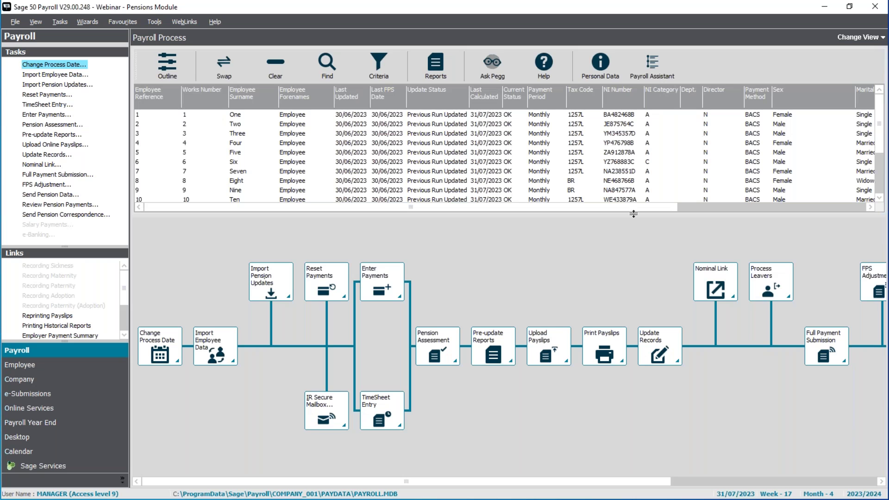
{"action": "left_click_drag", "start_coordinate": [617, 300], "coordinate": [616, 299]}
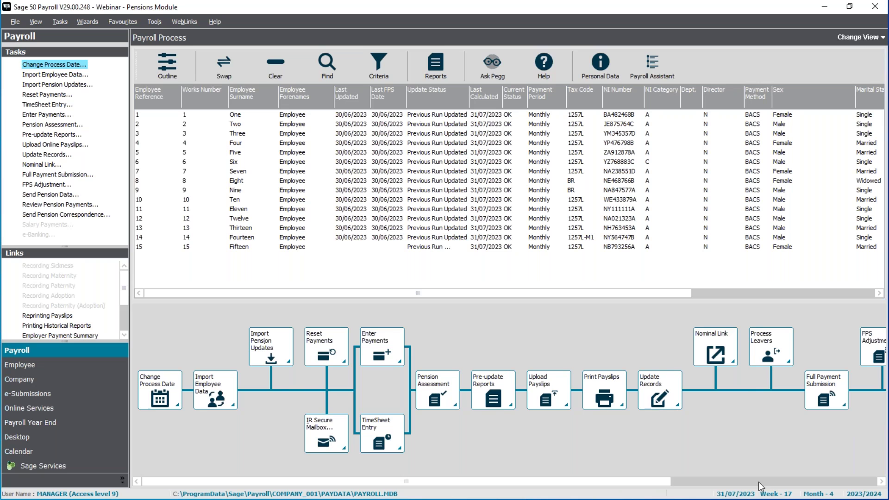
{"action": "left_click", "coordinate": [786, 485]}
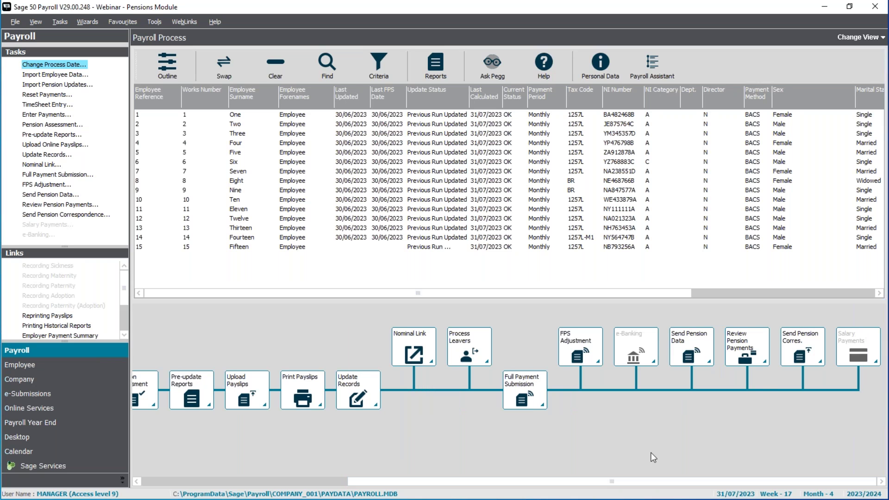
{"action": "left_click", "coordinate": [146, 481]}
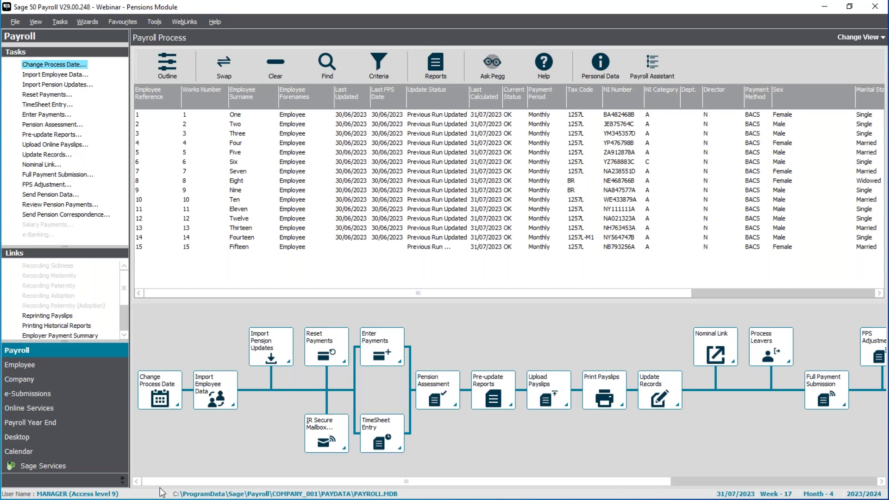
{"action": "left_click", "coordinate": [863, 36]}
{"action": "left_click", "coordinate": [852, 49]}
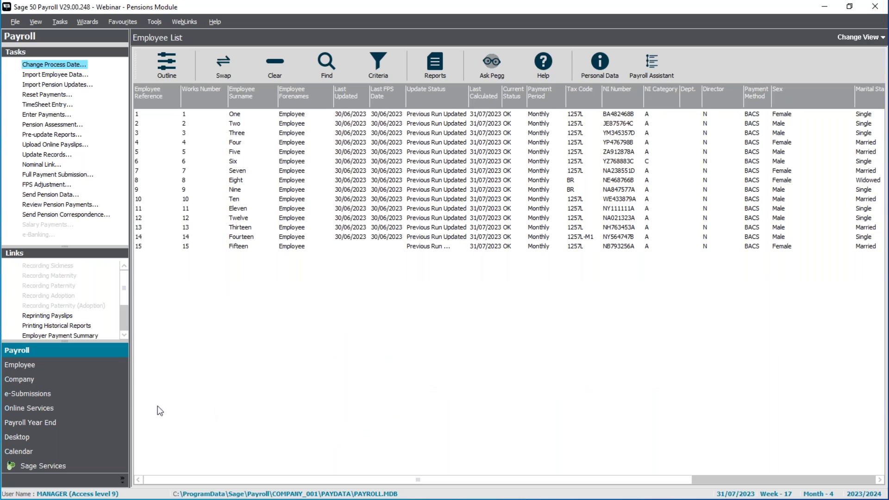
Review the company's Pensions Module Settings and save them.
{"action": "left_click", "coordinate": [93, 390]}
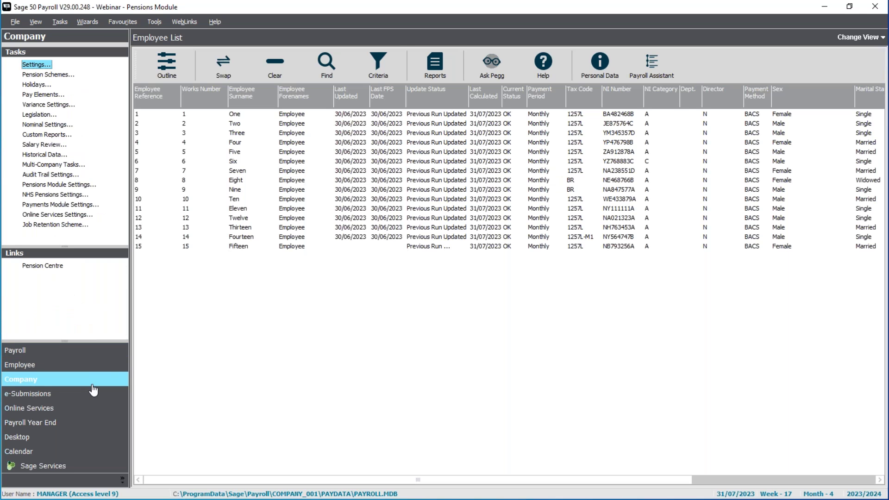
{"action": "left_click", "coordinate": [67, 189]}
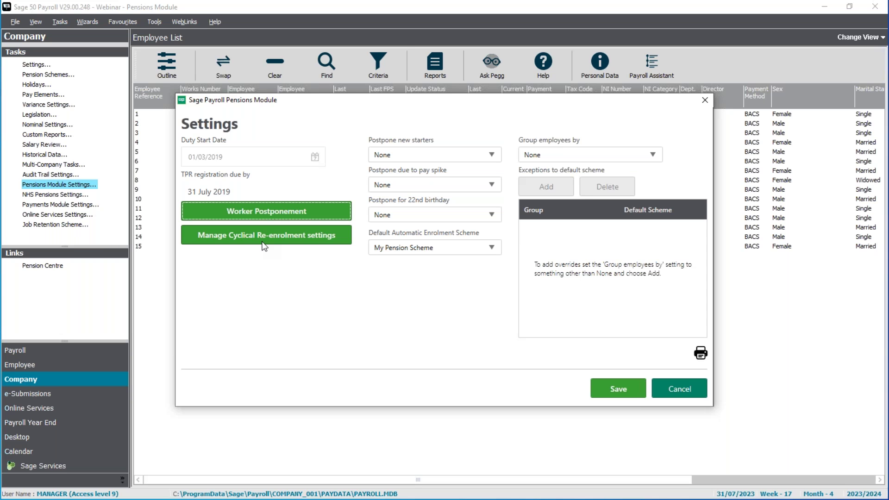
{"action": "left_click", "coordinate": [624, 391]}
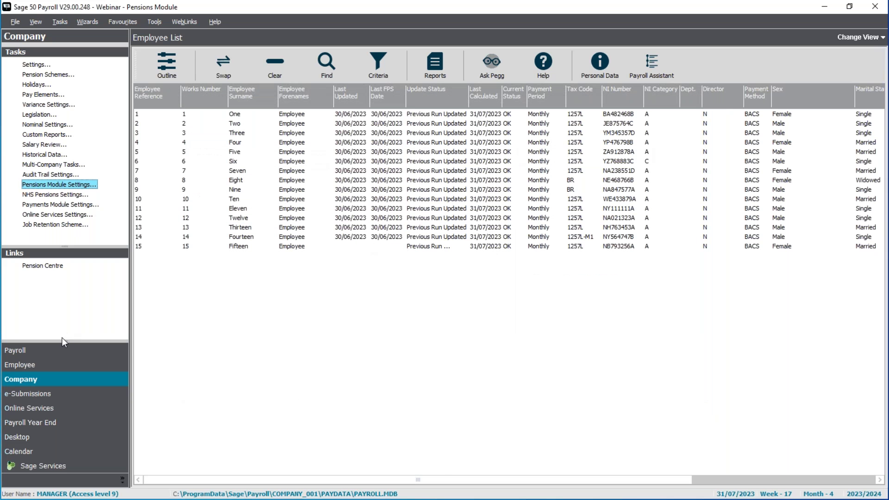
Select all employees in the payroll list and start the pension assessment.
{"action": "left_click", "coordinate": [65, 350]}
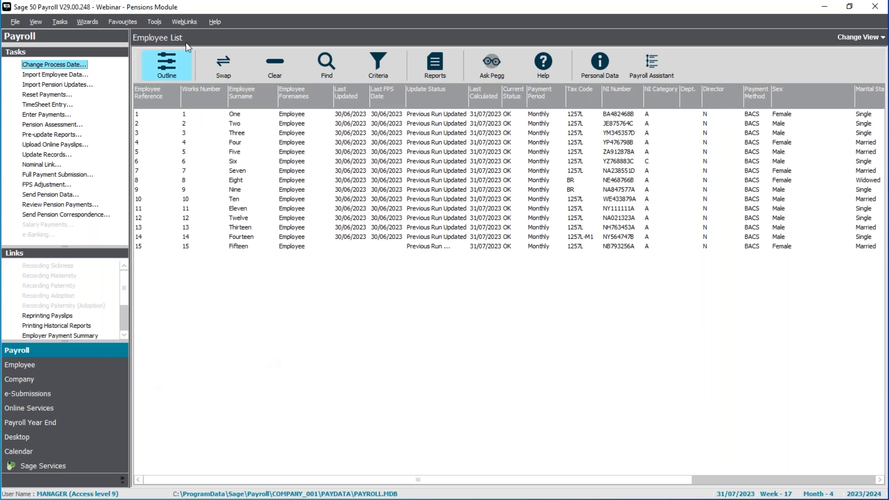
{"action": "left_click", "coordinate": [223, 67]}
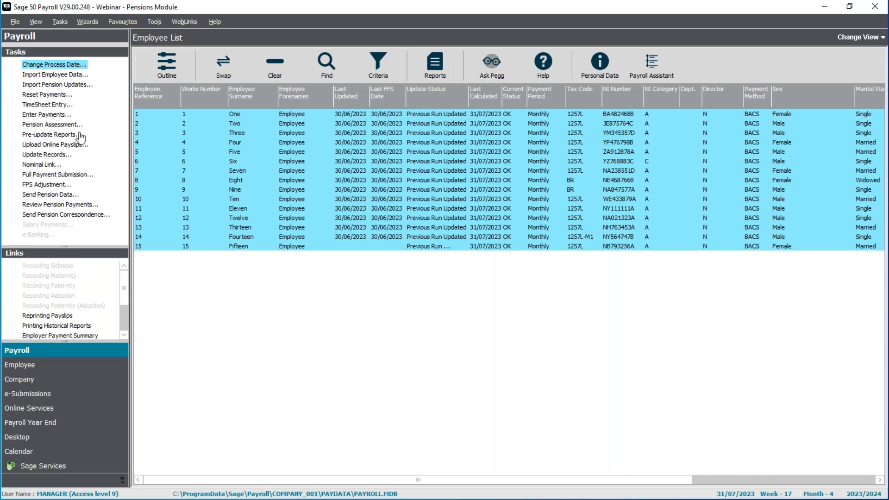
{"action": "left_click", "coordinate": [51, 126]}
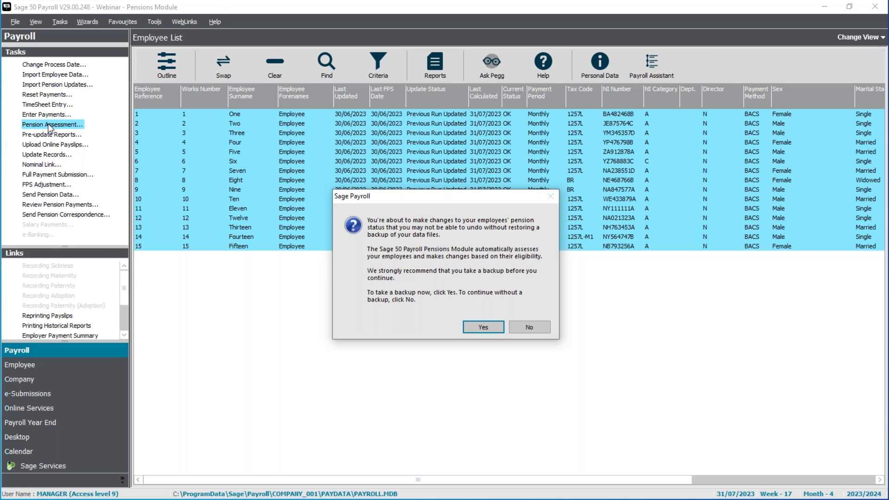
Back up the payroll data to the Payroll backups folder before the assessment, prefixing the default file name with "Pre assessment".
{"action": "left_click", "coordinate": [490, 328]}
{"action": "left_click", "coordinate": [482, 335]}
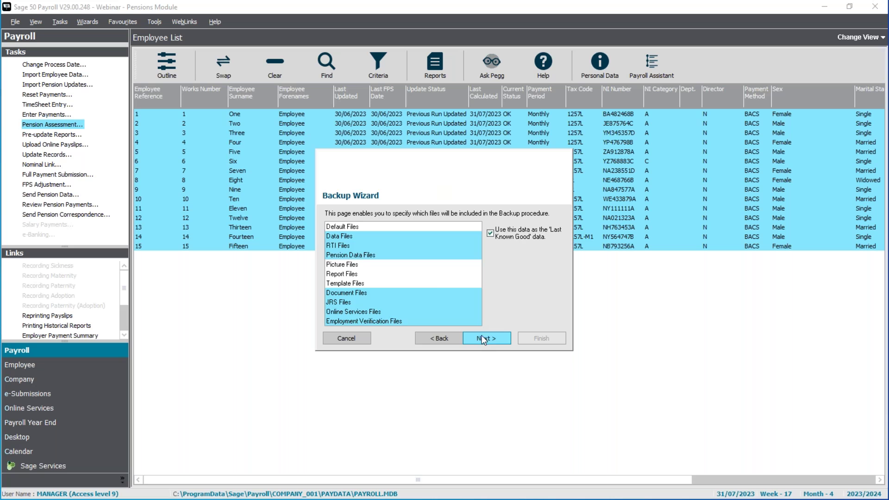
{"action": "left_click", "coordinate": [488, 337]}
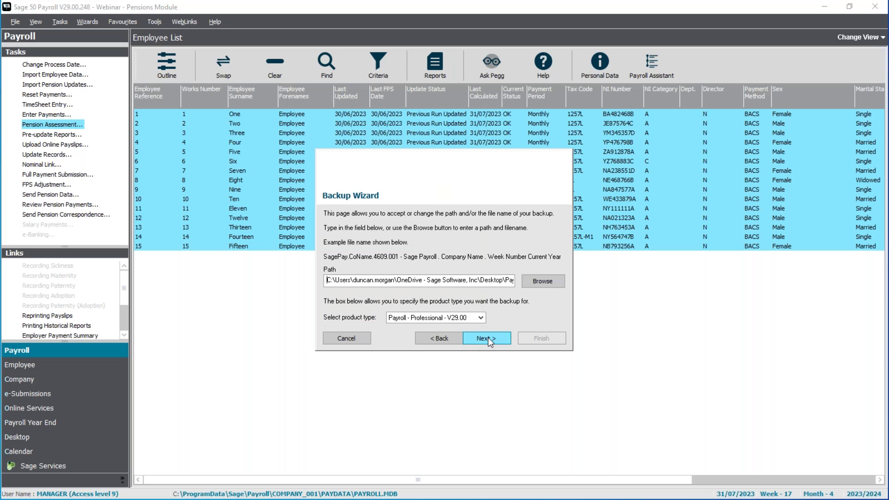
{"action": "left_click", "coordinate": [556, 281]}
{"action": "key", "text": "Home"}
{"action": "type", "text": "Pre assessment"}
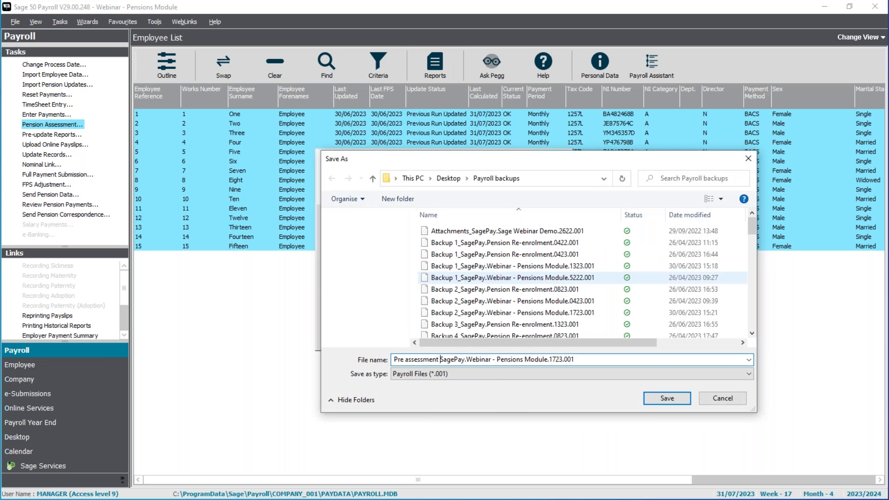
{"action": "left_click", "coordinate": [659, 399]}
{"action": "left_click", "coordinate": [487, 338]}
{"action": "left_click", "coordinate": [528, 338]}
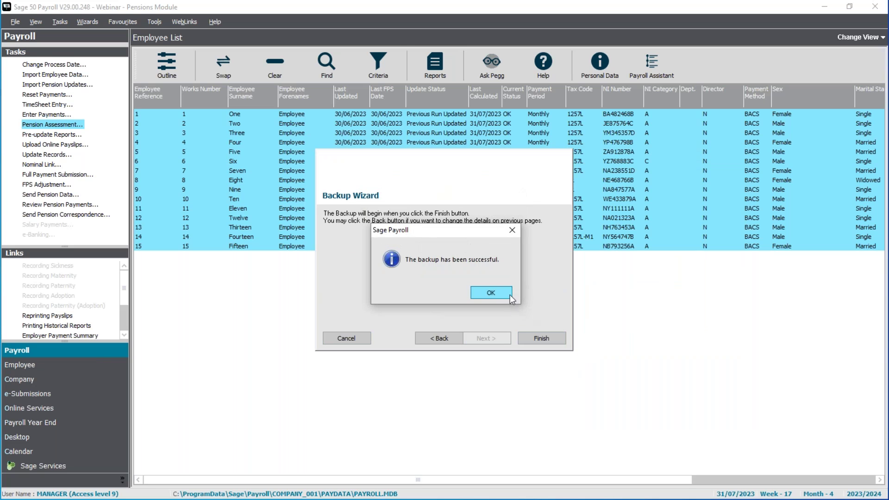
{"action": "key", "text": "Return"}
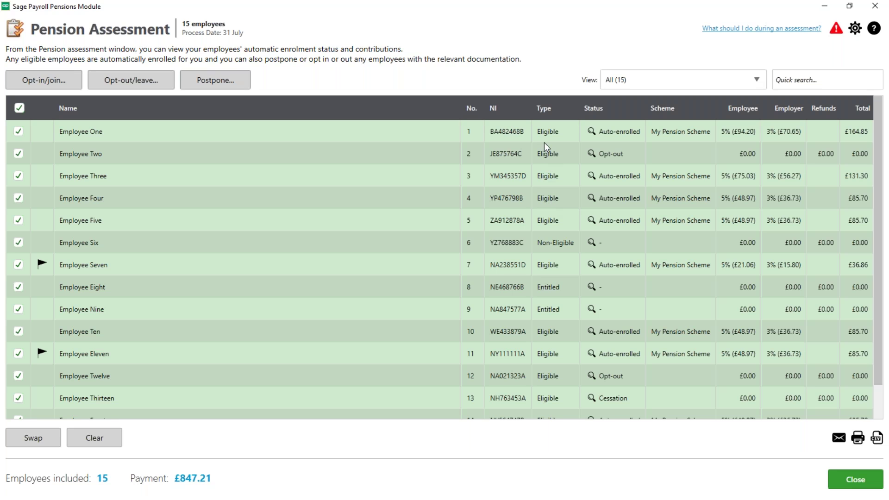
Examine the employees' worker types and pension statuses throughout the assessment list and in the July 2023 assessment report PDF.
{"action": "mouse_move", "coordinate": [593, 133]}
{"action": "mouse_move", "coordinate": [594, 153]}
{"action": "mouse_move", "coordinate": [595, 247]}
{"action": "scroll", "coordinate": [880, 412], "scroll_direction": "down", "scroll_amount": 1}
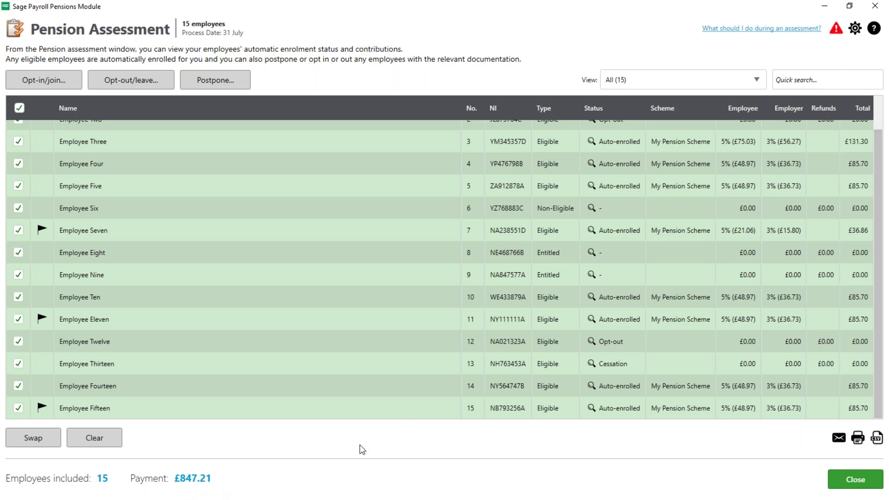
{"action": "left_click", "coordinate": [882, 111]}
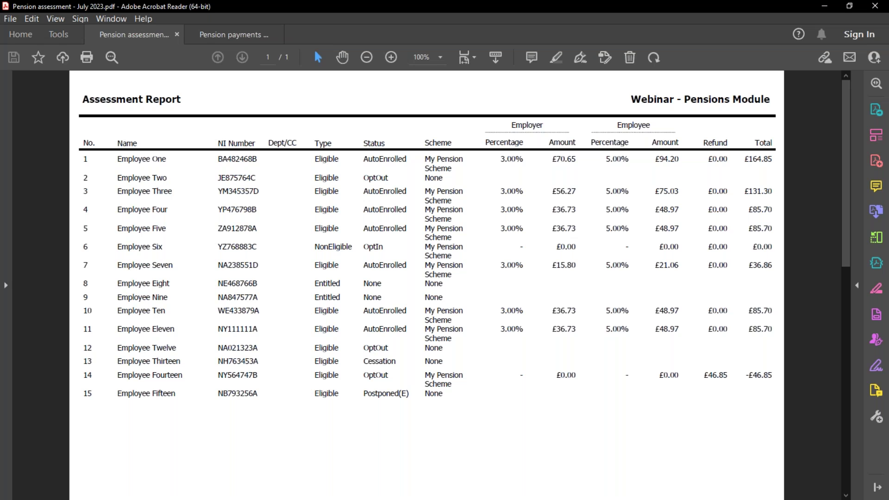
{"action": "left_click", "coordinate": [826, 7]}
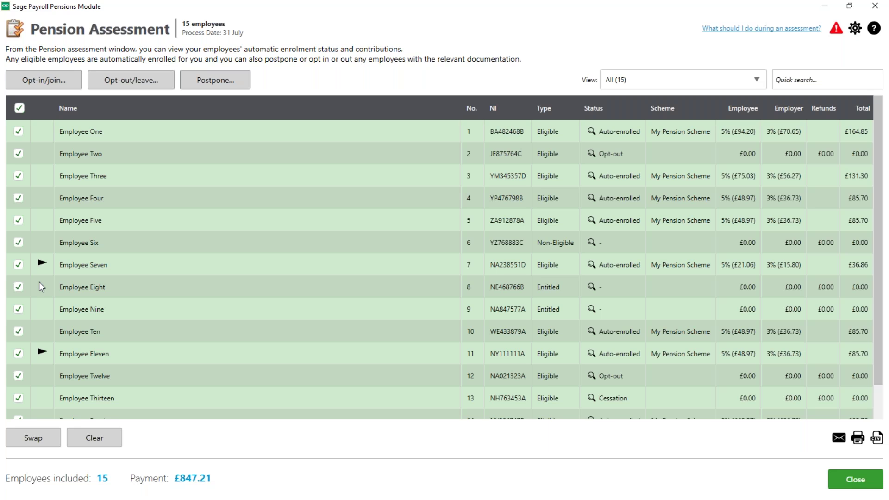
Filter the assessment to employees changed this period, read the reasons behind their flags, and restore the list of all employees.
{"action": "mouse_move", "coordinate": [41, 270]}
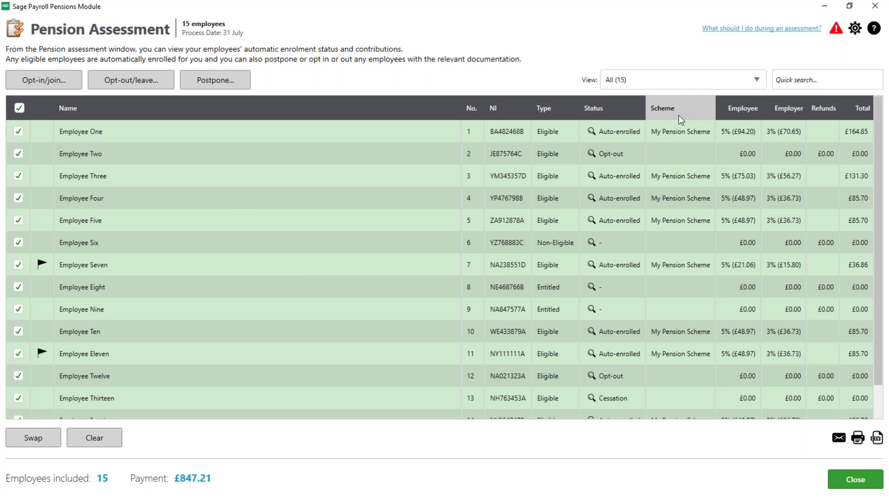
{"action": "left_click", "coordinate": [756, 82]}
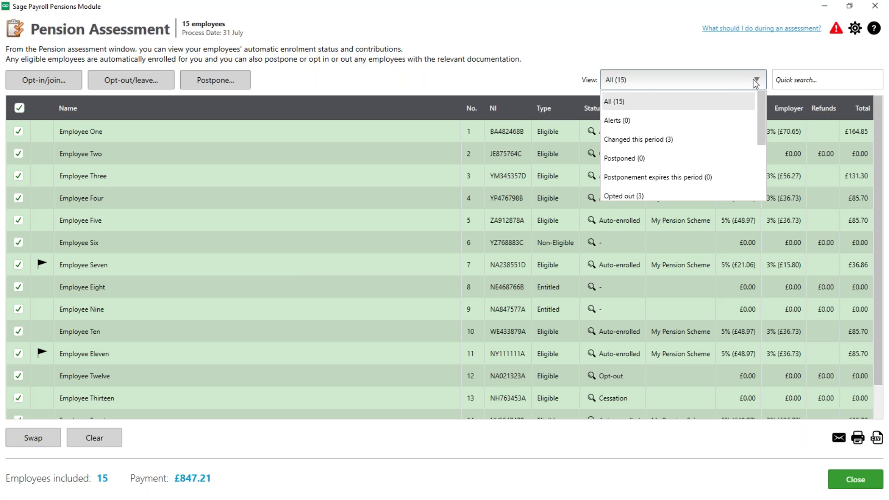
{"action": "left_click", "coordinate": [665, 146]}
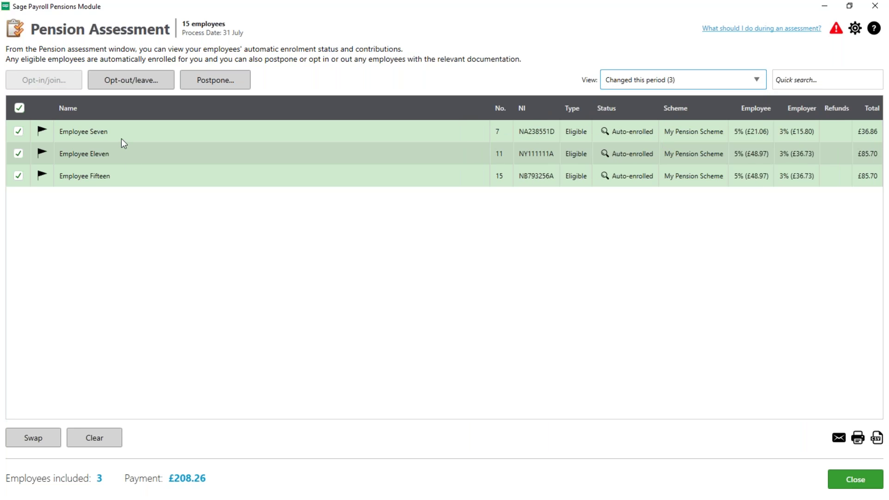
{"action": "mouse_move", "coordinate": [44, 155]}
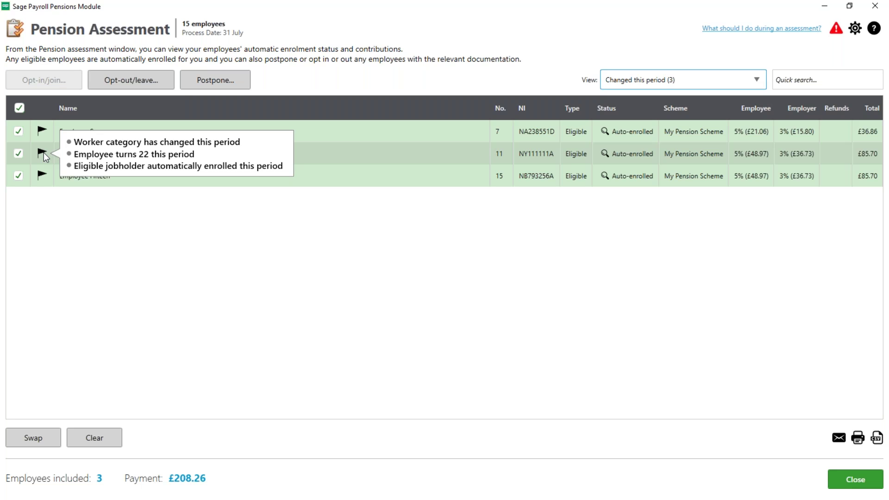
{"action": "mouse_move", "coordinate": [39, 180]}
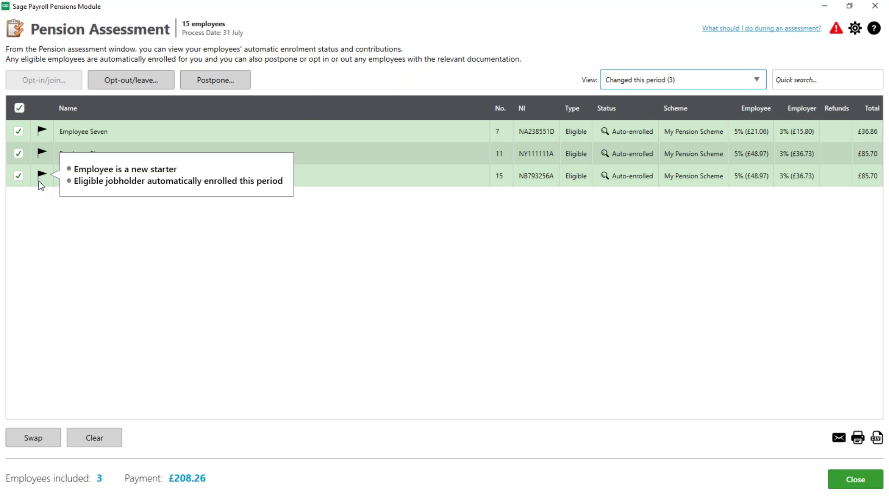
{"action": "left_click", "coordinate": [660, 85]}
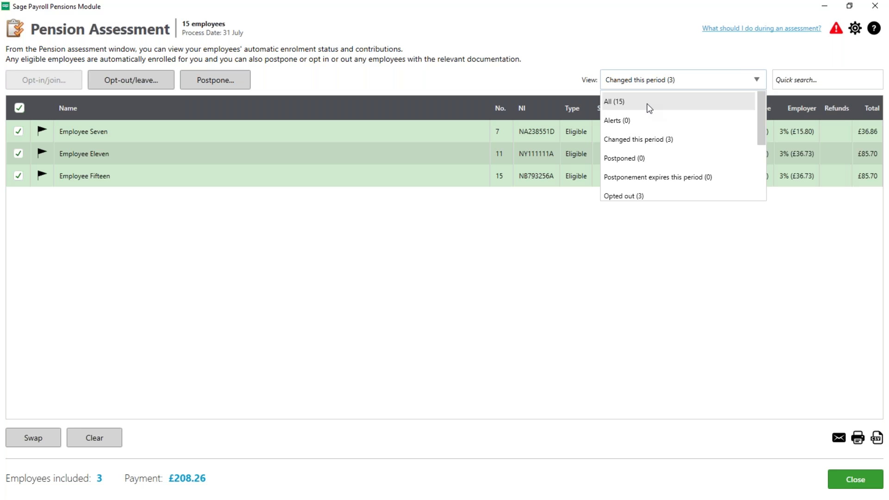
{"action": "left_click", "coordinate": [648, 104]}
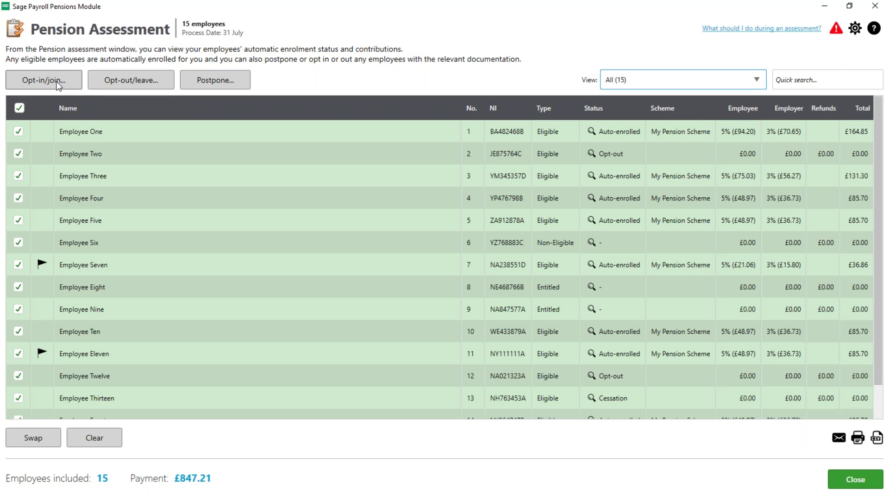
Examine which of the selected employees can be opted in to a pension scheme, and leave without opting anyone in.
{"action": "left_click", "coordinate": [58, 83]}
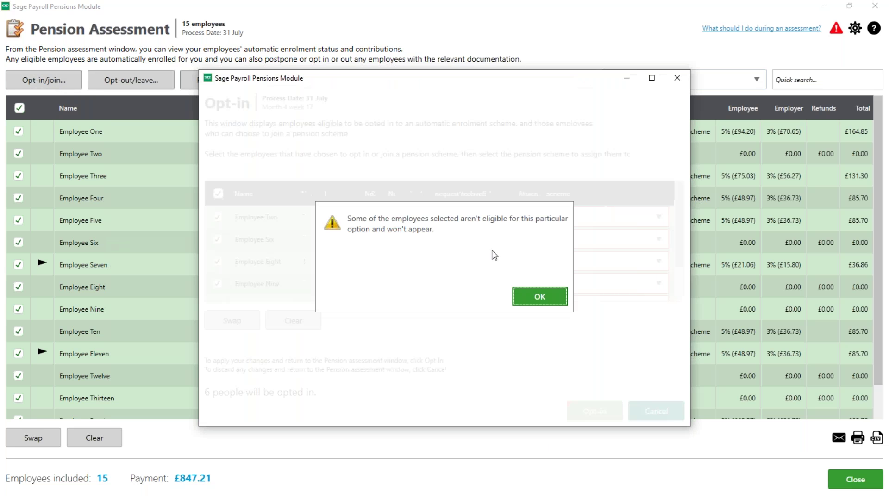
{"action": "left_click", "coordinate": [540, 297]}
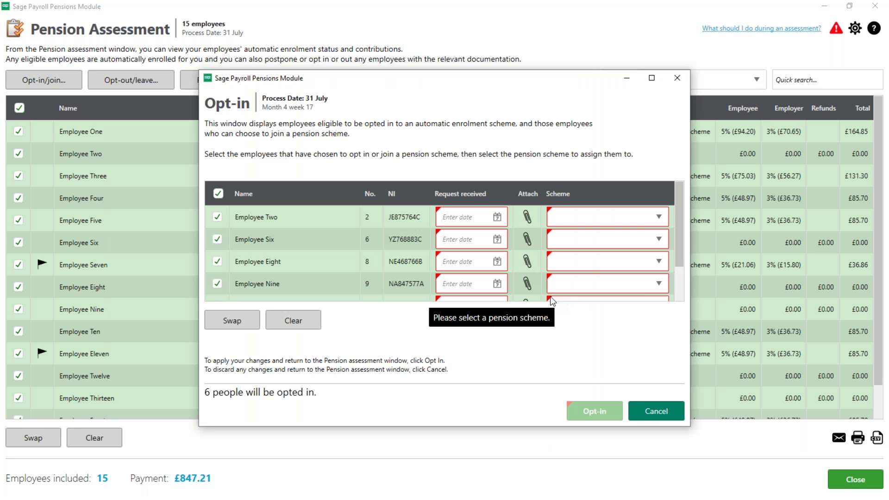
{"action": "left_click", "coordinate": [677, 291]}
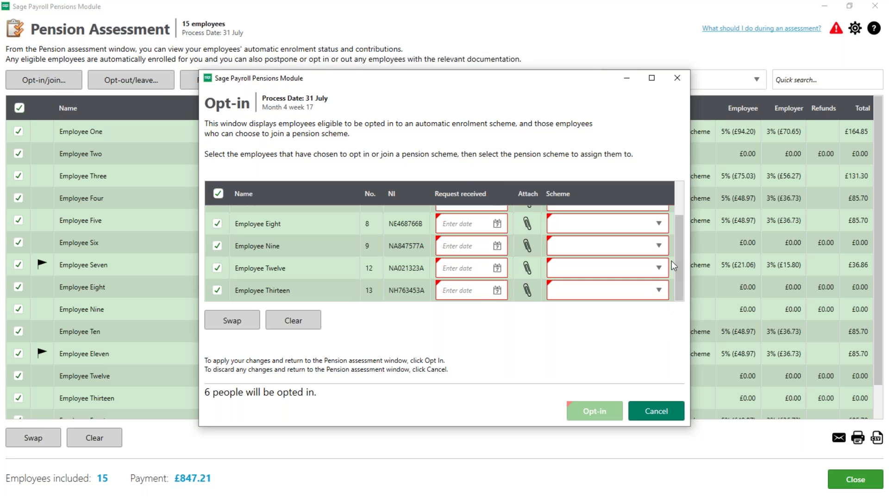
{"action": "left_click", "coordinate": [681, 192]}
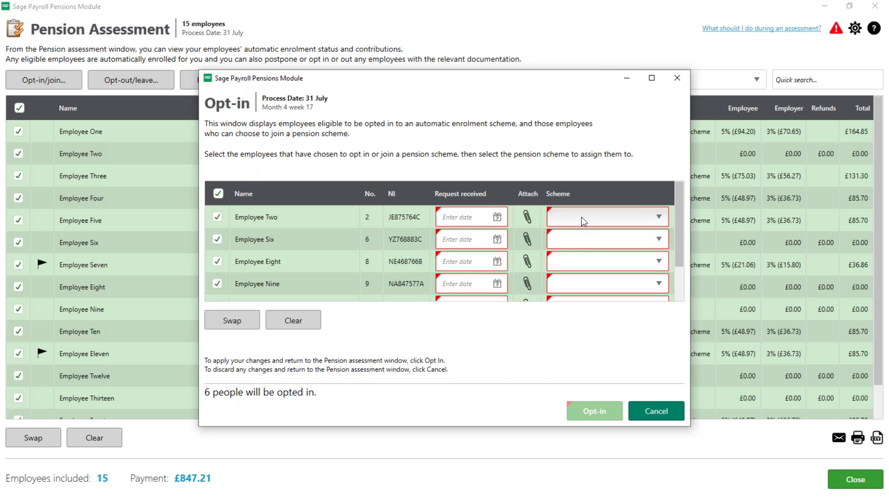
{"action": "left_click", "coordinate": [677, 412]}
Opt only Employee Six in to My Pension Scheme, with the request received on 05/07/2023.
{"action": "left_click", "coordinate": [20, 108]}
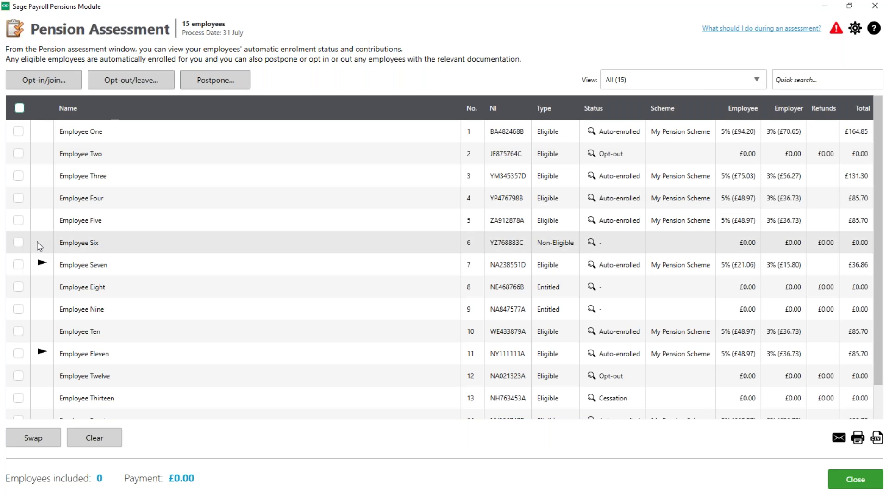
{"action": "left_click", "coordinate": [18, 242]}
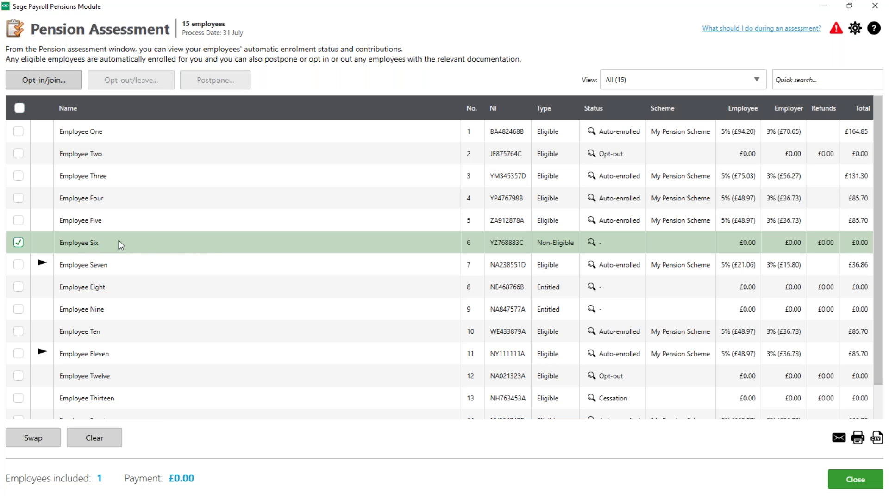
{"action": "left_click", "coordinate": [60, 85]}
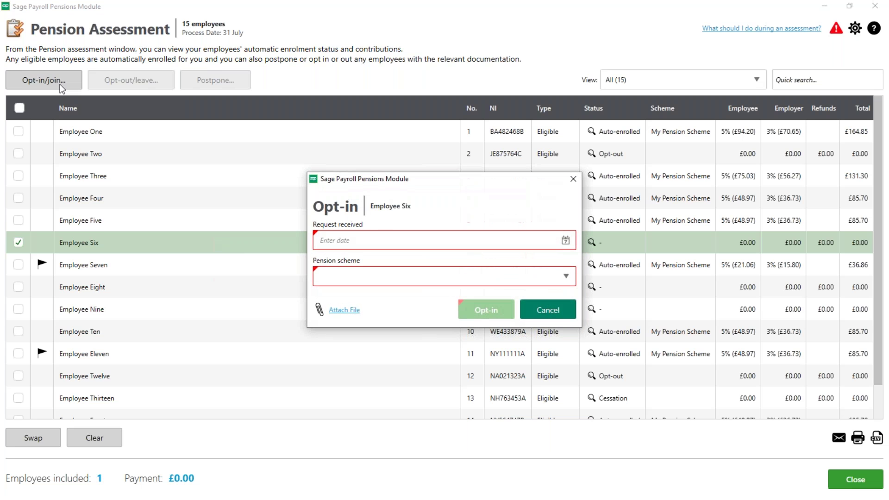
{"action": "left_click", "coordinate": [566, 241]}
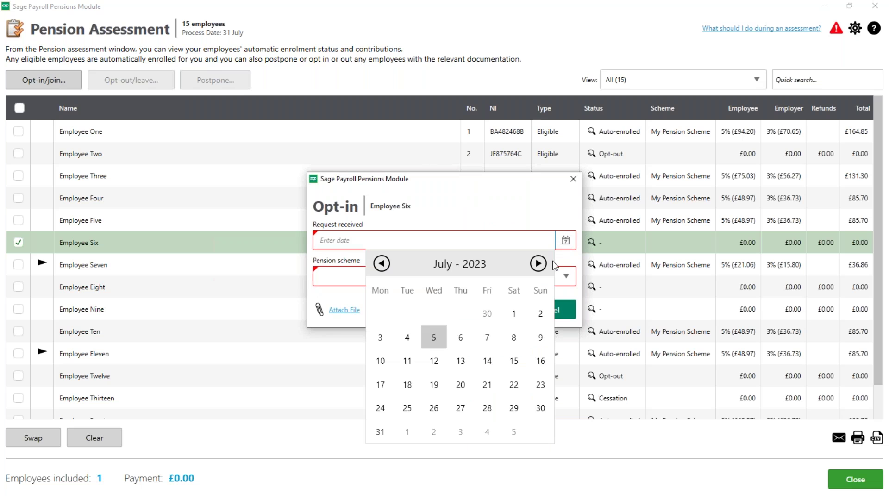
{"action": "left_click", "coordinate": [434, 338]}
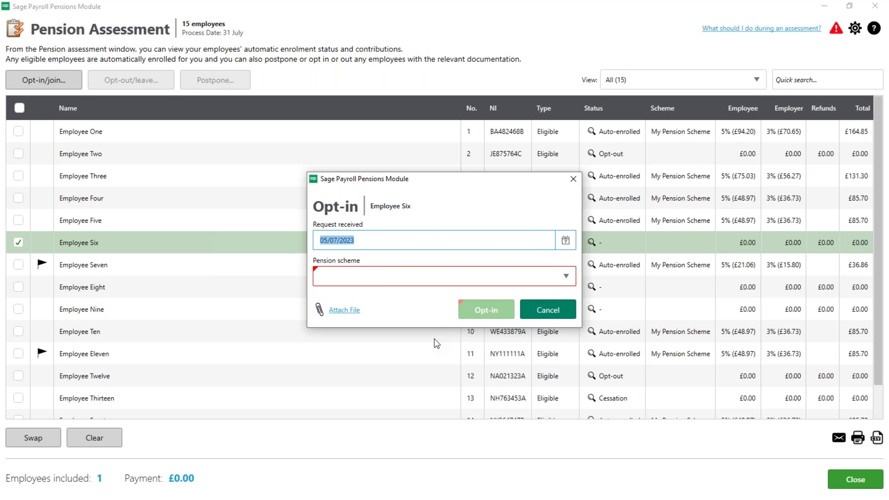
{"action": "left_click", "coordinate": [372, 284]}
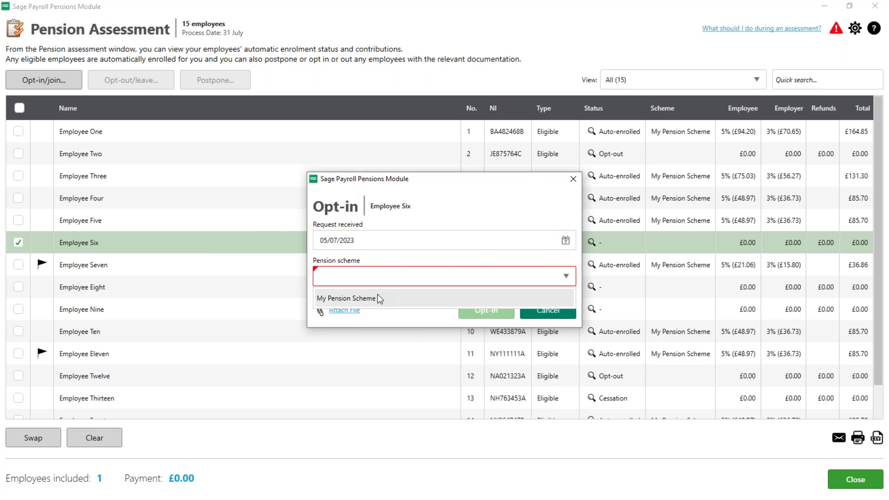
{"action": "left_click", "coordinate": [378, 295]}
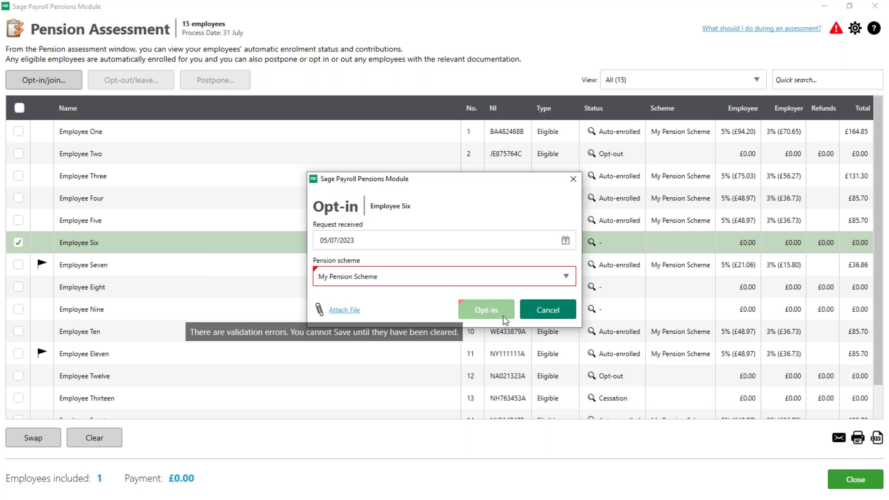
{"action": "left_click", "coordinate": [419, 241]}
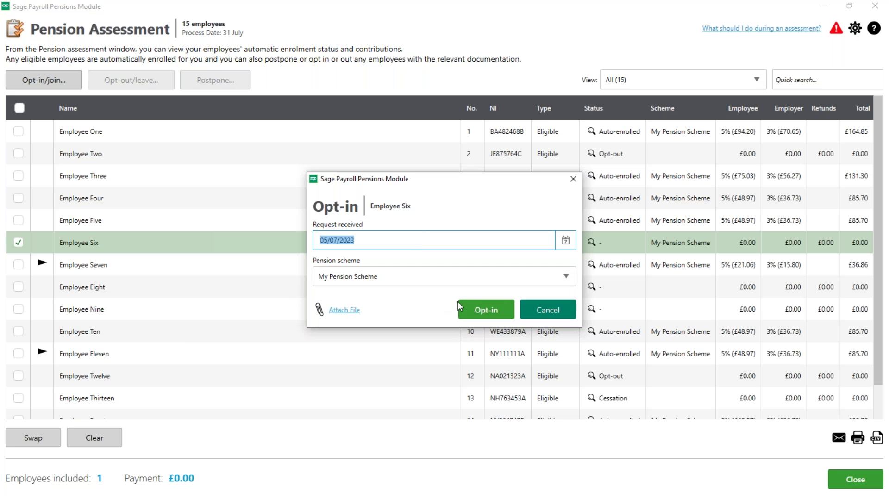
{"action": "left_click", "coordinate": [491, 315]}
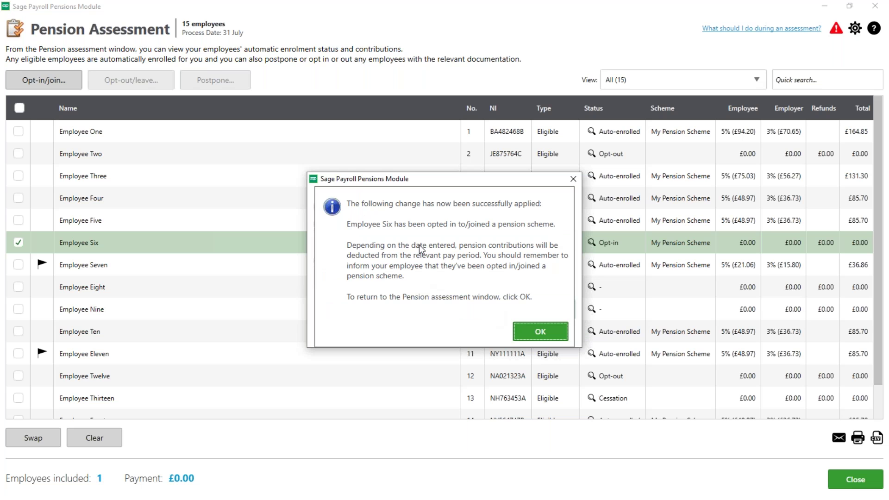
{"action": "left_click", "coordinate": [539, 332]}
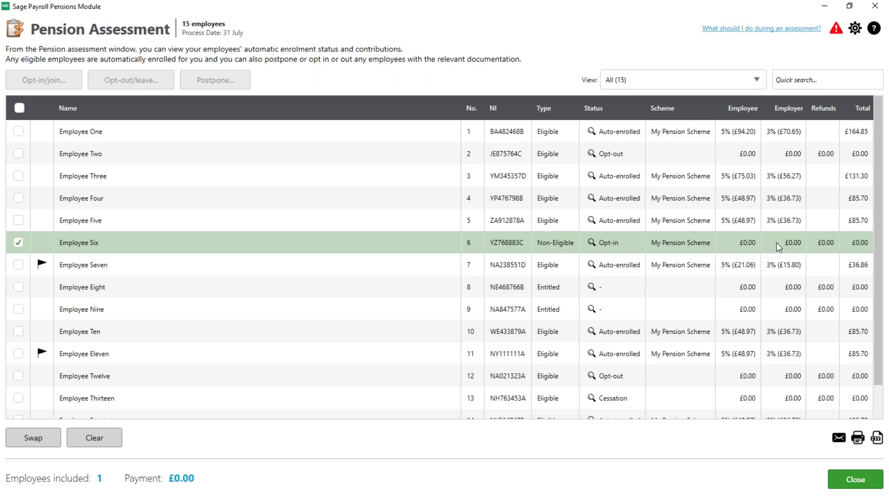
{"action": "mouse_move", "coordinate": [598, 250]}
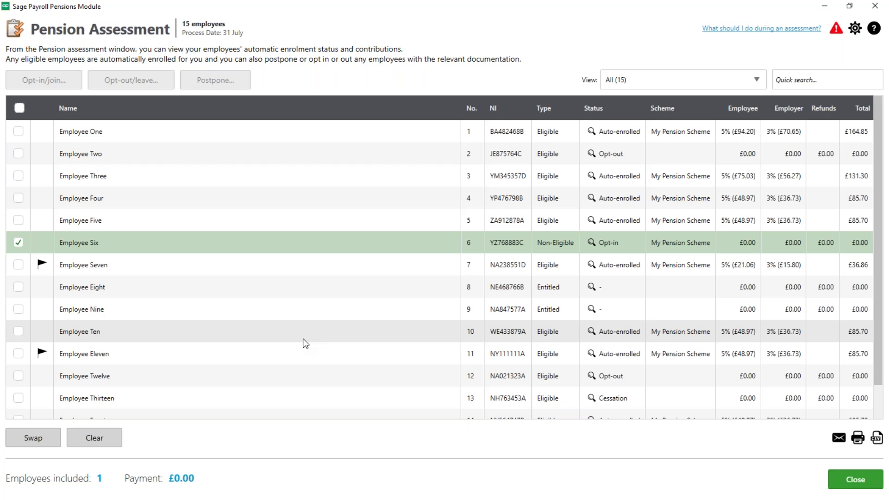
Deselect Employee Six, filter the assessment list by "fourt" and read the status details of Employee Fourteen.
{"action": "left_click", "coordinate": [19, 243]}
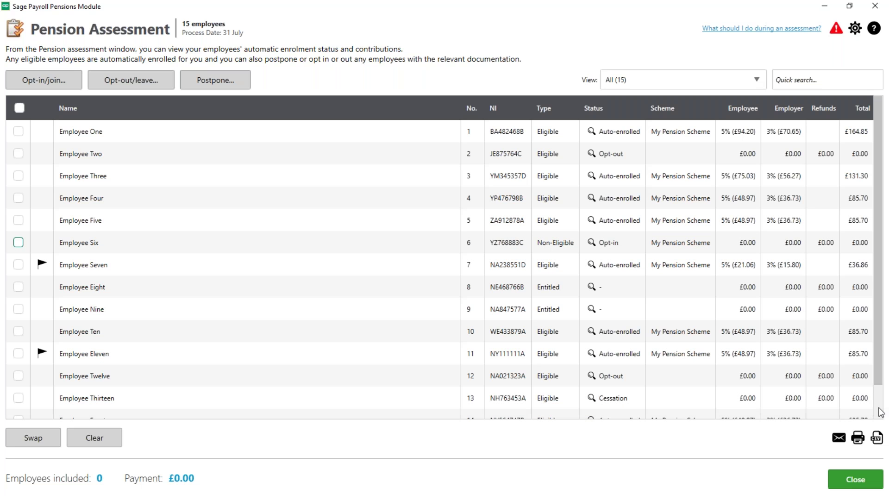
{"action": "left_click", "coordinate": [807, 86]}
{"action": "type", "text": "fourt"}
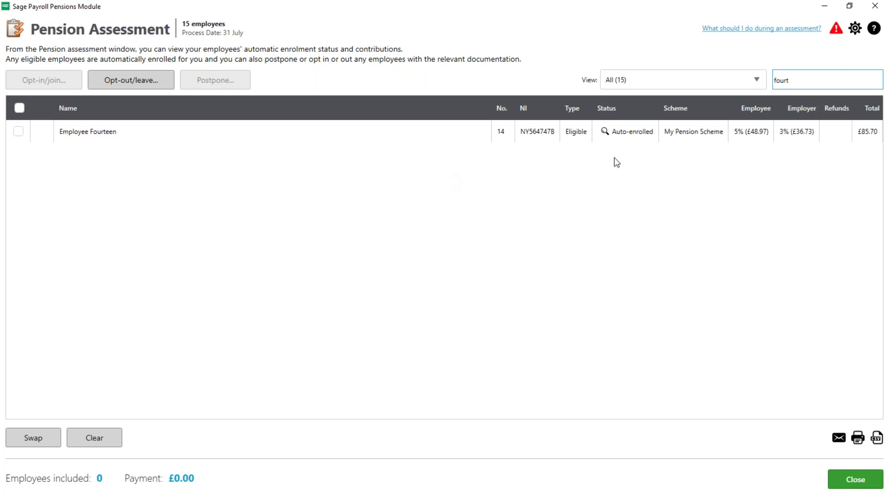
{"action": "mouse_move", "coordinate": [606, 135]}
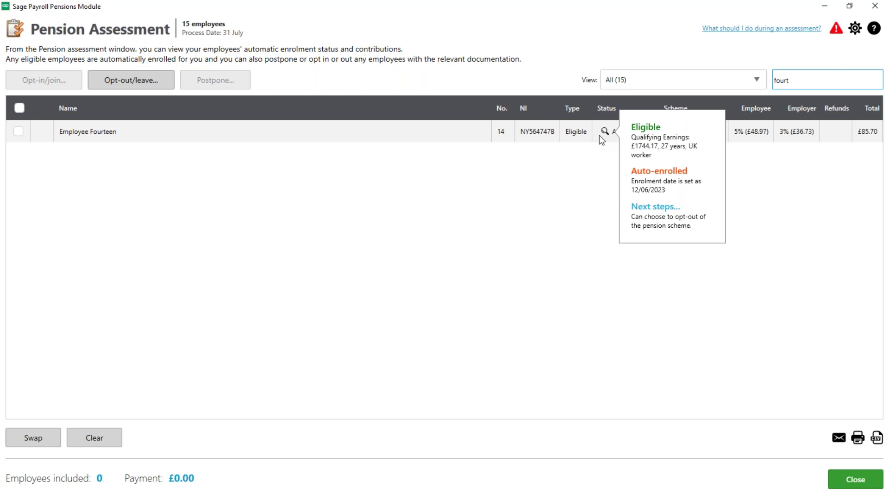
Opt Employee Fourteen out of the pension scheme with the request received on 05/07/2023, refunding the first month's contributions.
{"action": "left_click", "coordinate": [18, 132]}
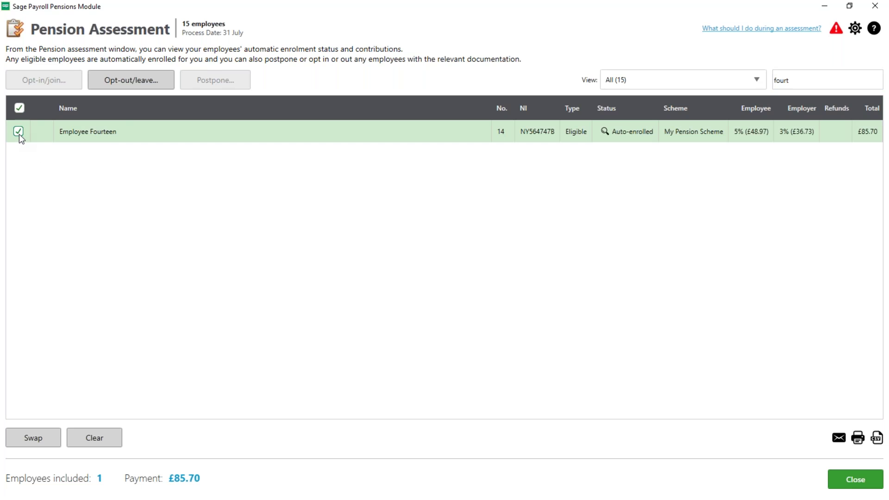
{"action": "left_click", "coordinate": [130, 80]}
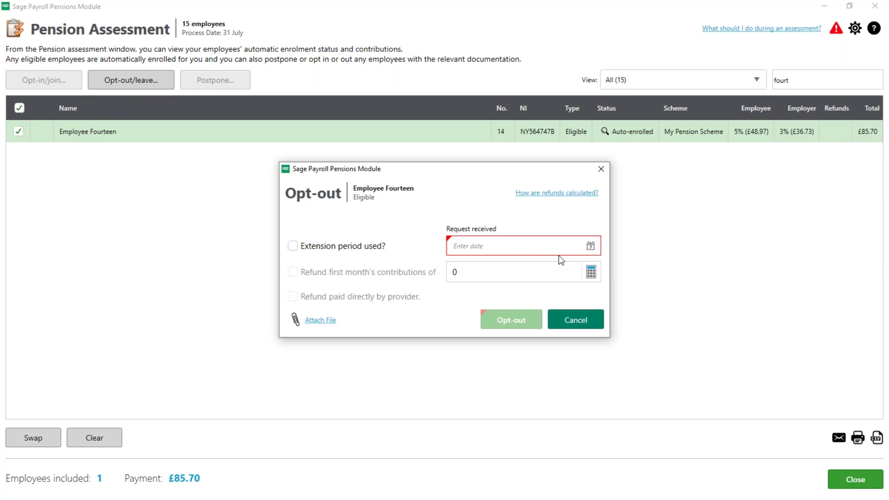
{"action": "left_click", "coordinate": [591, 245]}
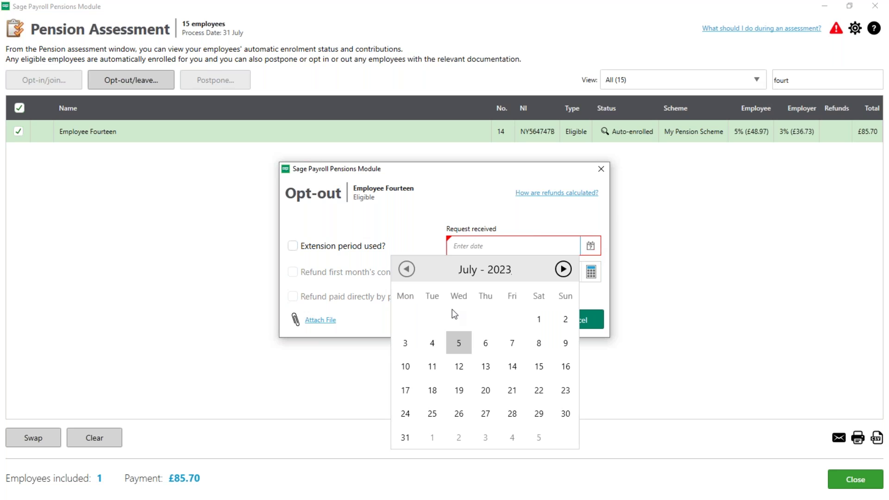
{"action": "left_click", "coordinate": [458, 345]}
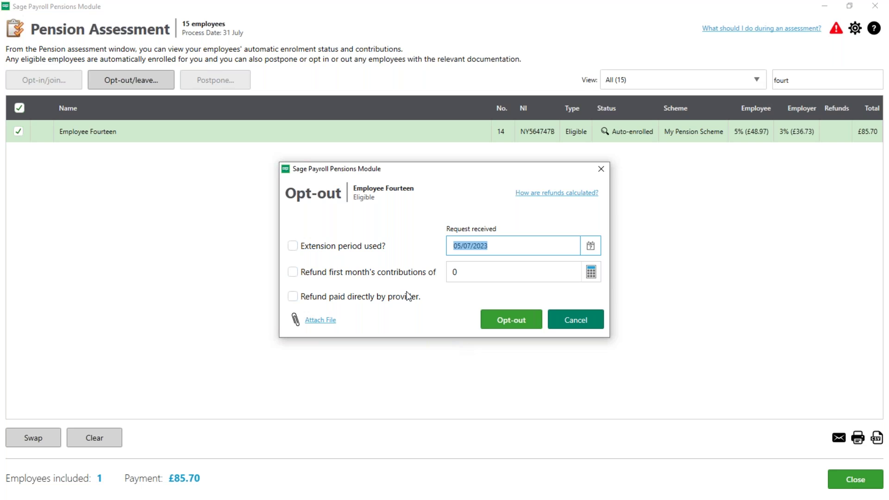
{"action": "left_click", "coordinate": [293, 273]}
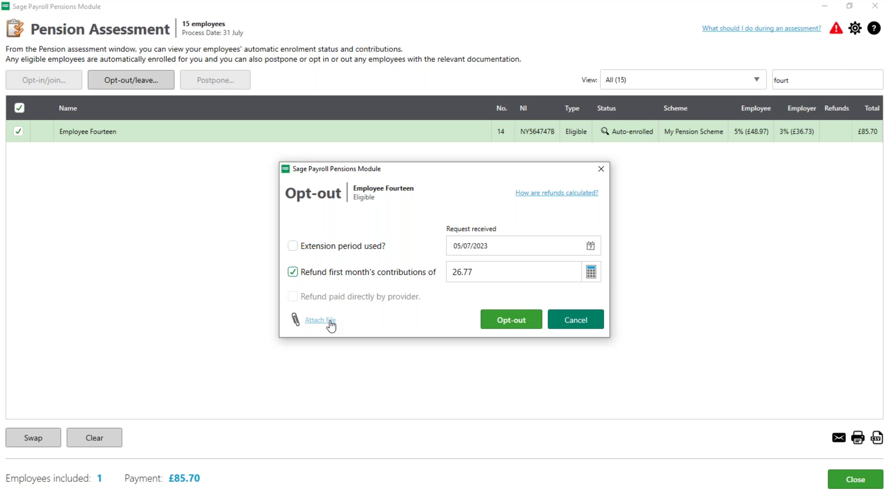
{"action": "left_click", "coordinate": [500, 320]}
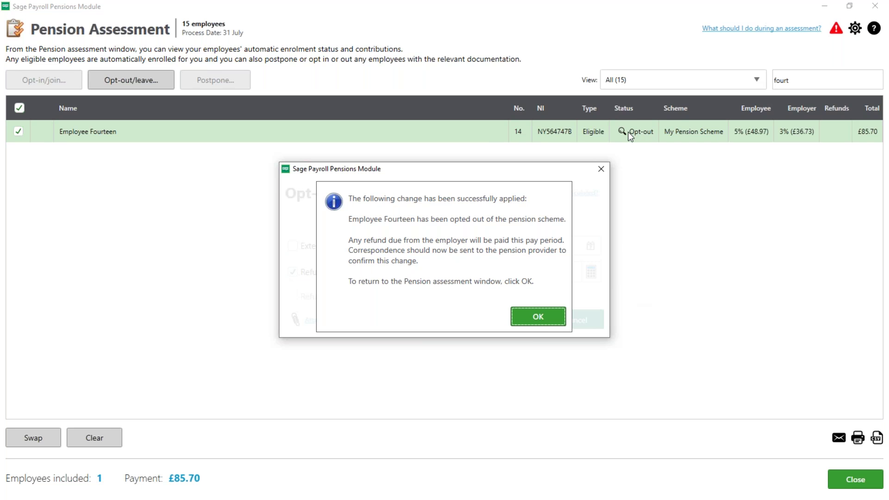
{"action": "left_click", "coordinate": [537, 319]}
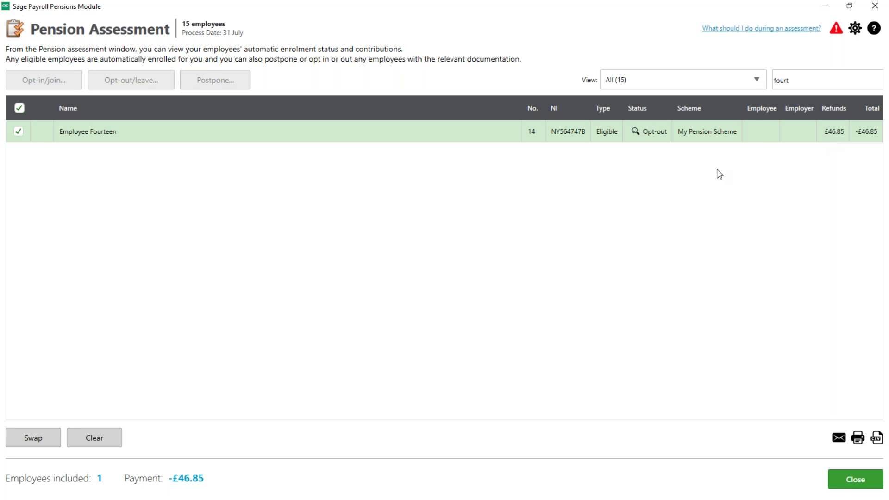
{"action": "mouse_move", "coordinate": [641, 136]}
Clear the search filter, select all employees and read the flag reasons for Employees Eleven and Fifteen.
{"action": "left_click", "coordinate": [872, 82]}
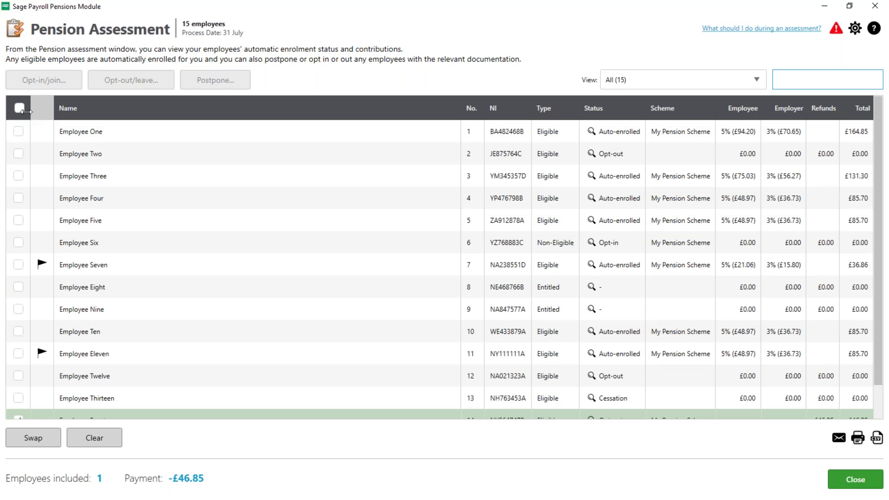
{"action": "left_click", "coordinate": [19, 109]}
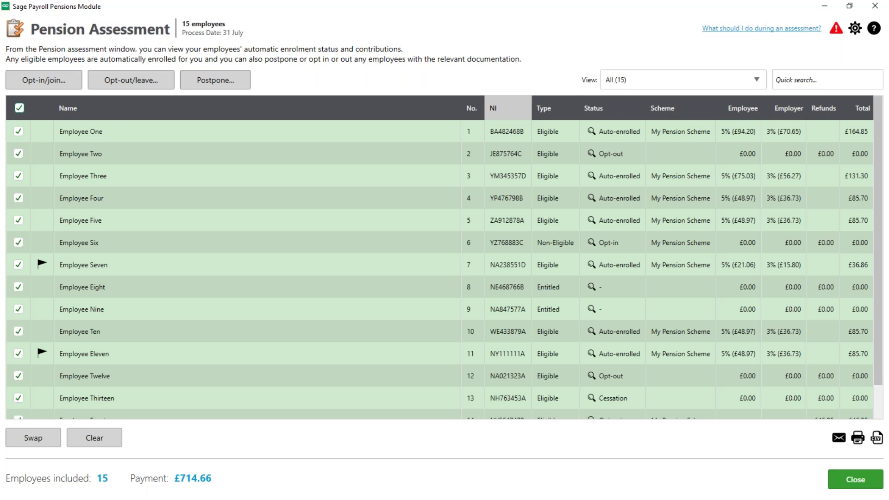
{"action": "scroll", "coordinate": [260, 304], "scroll_direction": "down", "scroll_amount": 2}
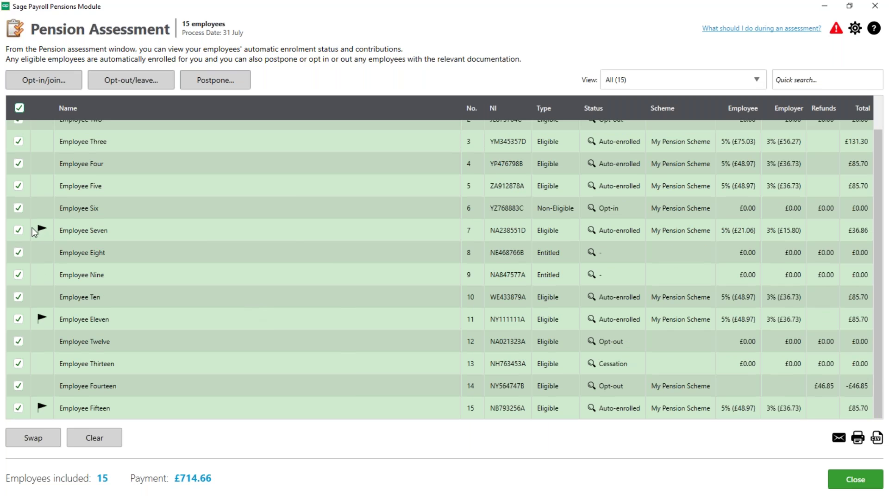
{"action": "mouse_move", "coordinate": [37, 323]}
{"action": "mouse_move", "coordinate": [43, 411]}
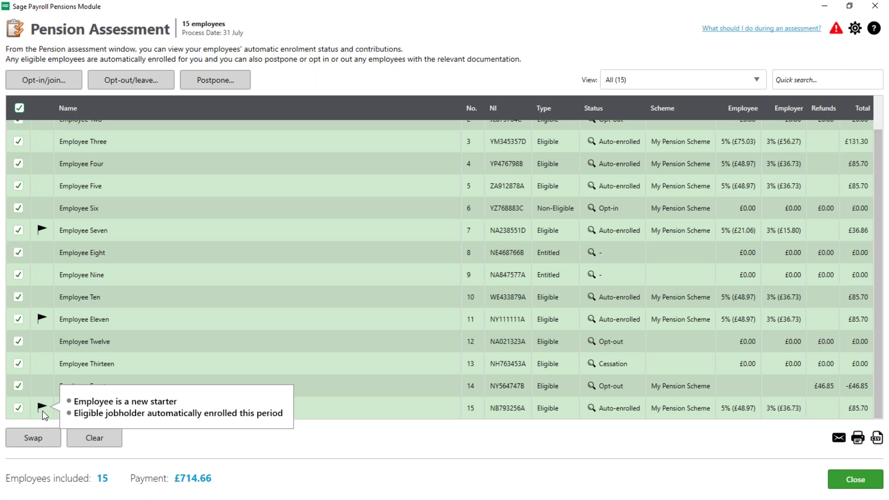
Postpone automatic enrolment to 06/10/2023 for Employee Fifteen only, leaving Employees Seven and Eleven out of the postponement.
{"action": "left_click", "coordinate": [218, 79]}
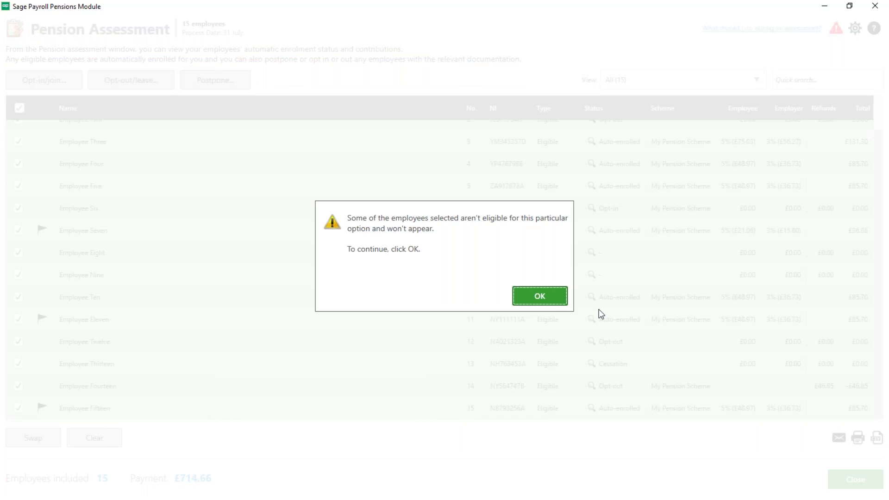
{"action": "left_click", "coordinate": [547, 296]}
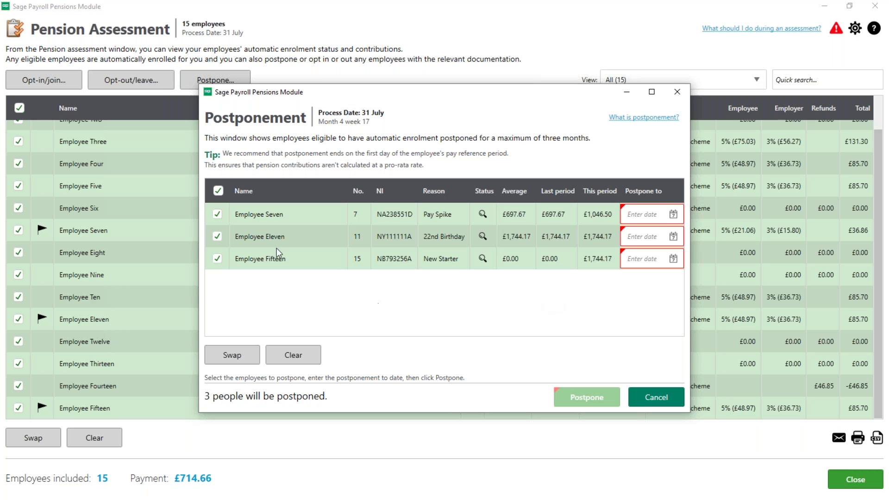
{"action": "left_click", "coordinate": [219, 188]}
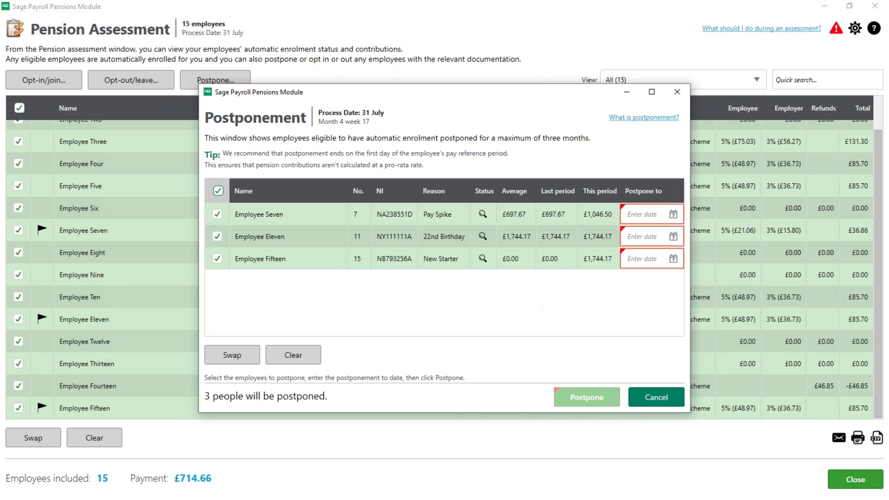
{"action": "left_click", "coordinate": [217, 259]}
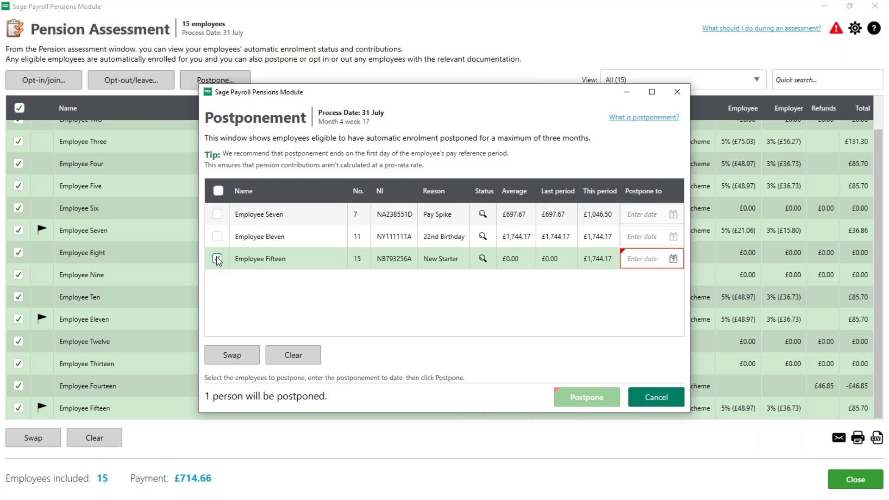
{"action": "left_click", "coordinate": [673, 259]}
{"action": "left_click", "coordinate": [646, 281]}
{"action": "left_click", "coordinate": [646, 281]}
{"action": "left_click", "coordinate": [646, 282]}
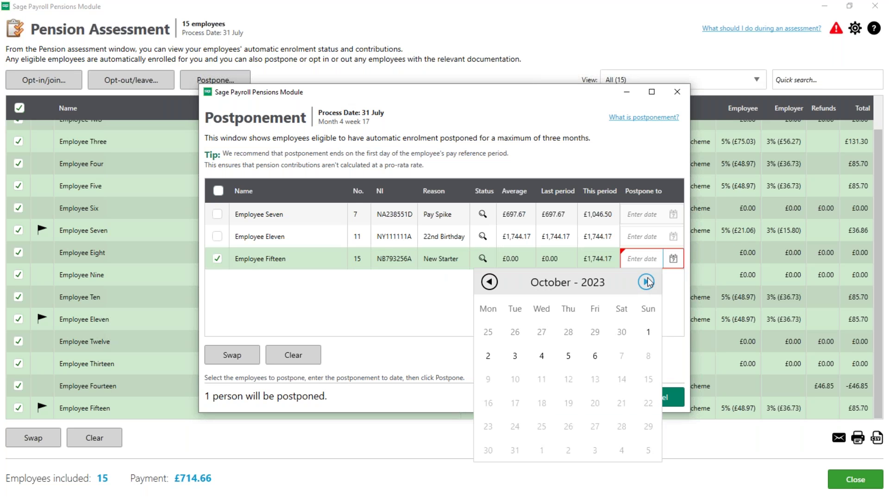
{"action": "left_click", "coordinate": [594, 356]}
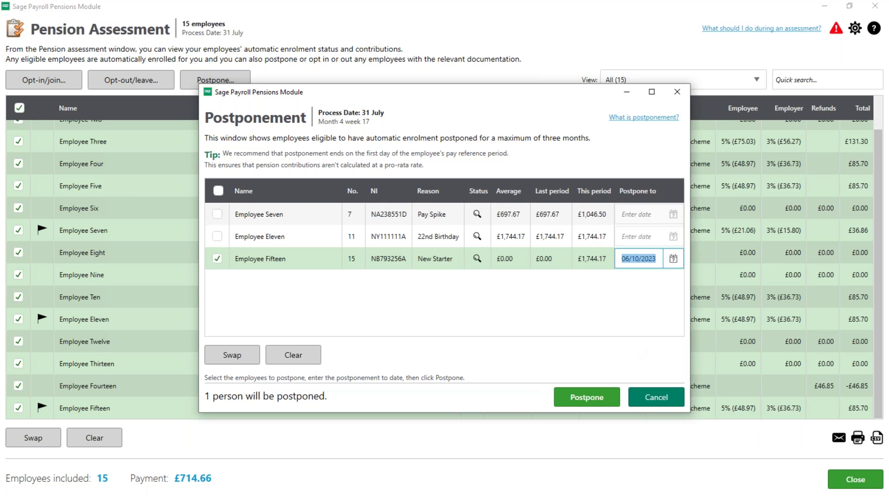
{"action": "left_click", "coordinate": [575, 401]}
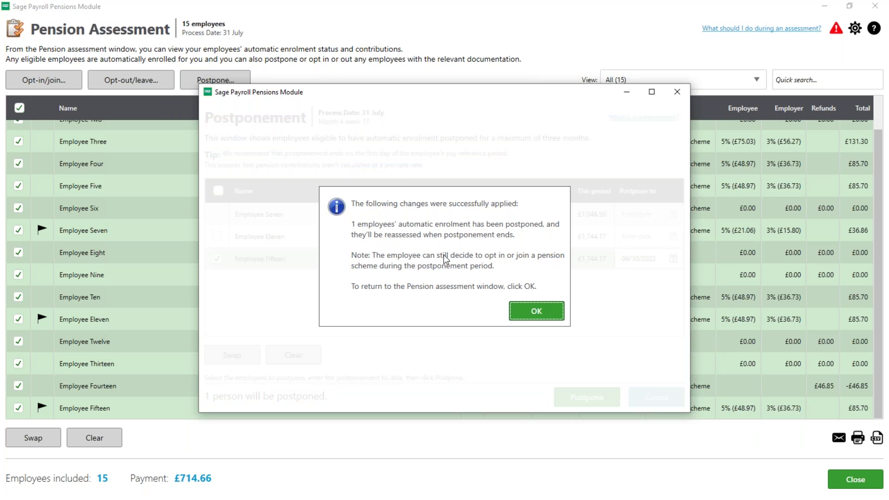
{"action": "left_click", "coordinate": [533, 310]}
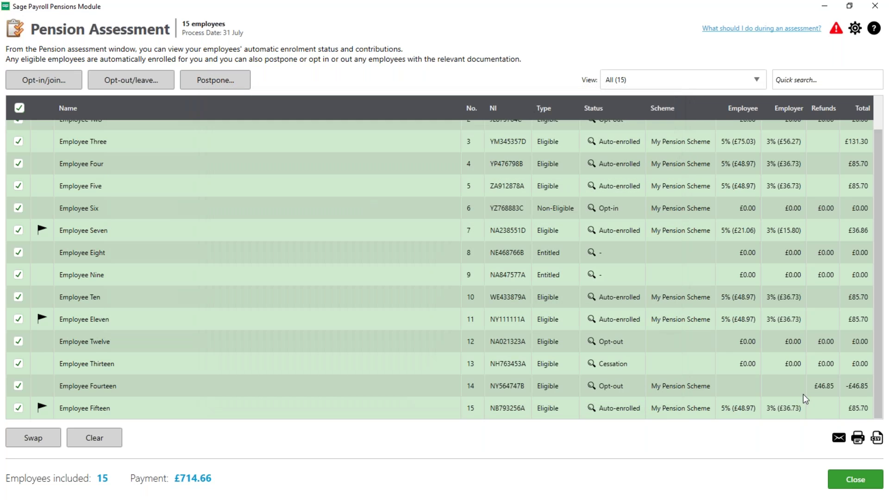
Check Employee Fifteen's pension status in the assessment list and close the pension assessment.
{"action": "scroll", "coordinate": [881, 410], "scroll_direction": "down", "scroll_amount": 1}
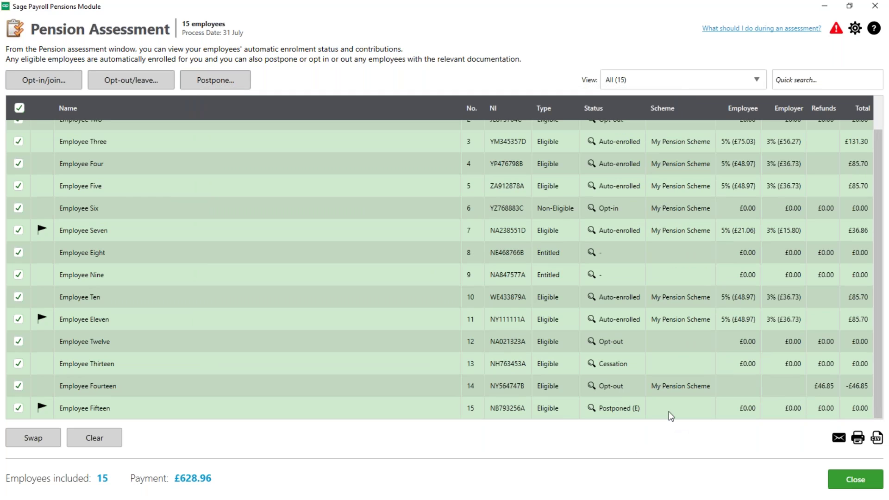
{"action": "mouse_move", "coordinate": [595, 412]}
{"action": "left_click", "coordinate": [863, 482]}
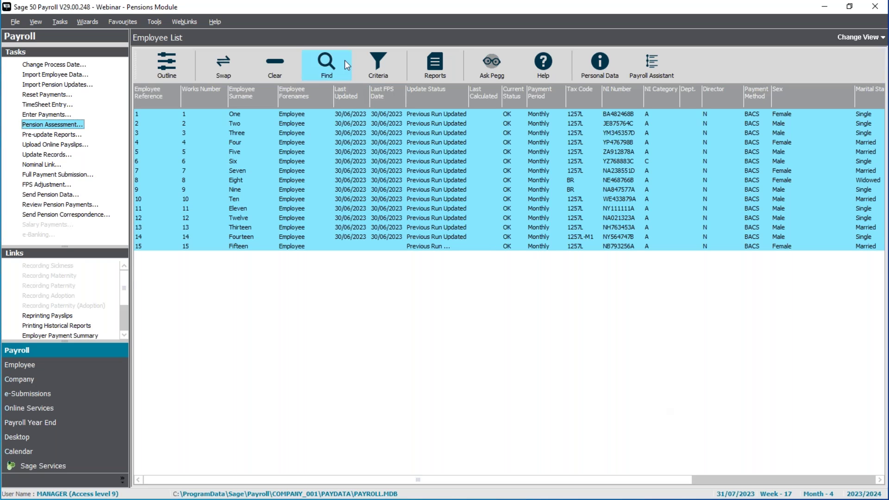
Clear the employee selection and select only Employees Six, Seven, Fourteen and Fifteen.
{"action": "left_click", "coordinate": [270, 66]}
{"action": "left_click", "coordinate": [236, 160]}
{"action": "left_click", "coordinate": [230, 171]}
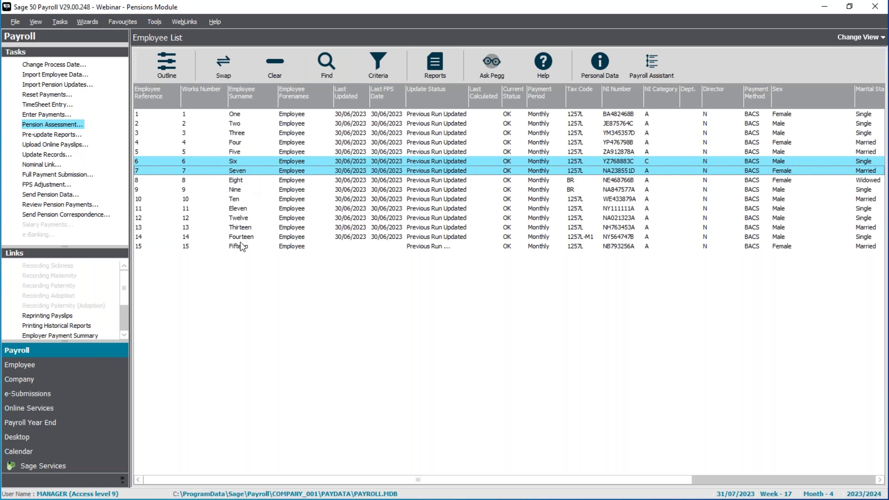
{"action": "left_click", "coordinate": [238, 236]}
{"action": "left_click", "coordinate": [237, 245]}
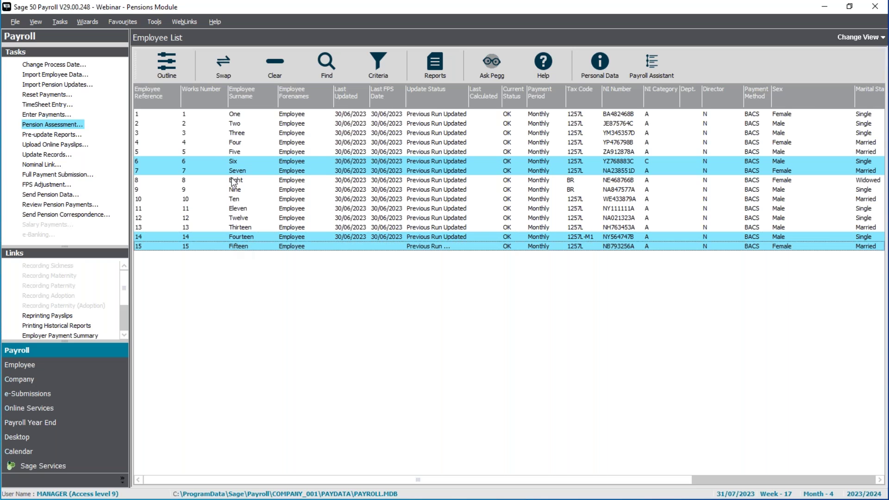
Open Employee Six's record and check the pension status and the scheme's start and end dates.
{"action": "right_click", "coordinate": [231, 162]}
{"action": "left_click", "coordinate": [273, 200]}
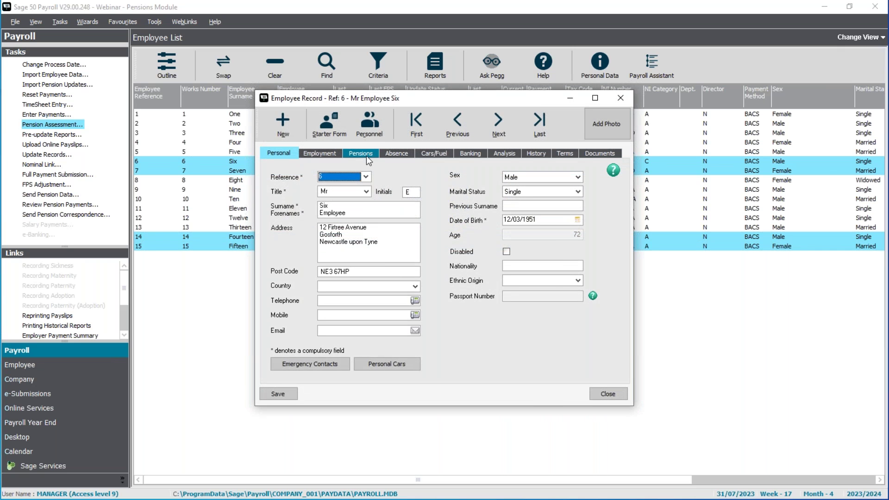
{"action": "left_click", "coordinate": [367, 156]}
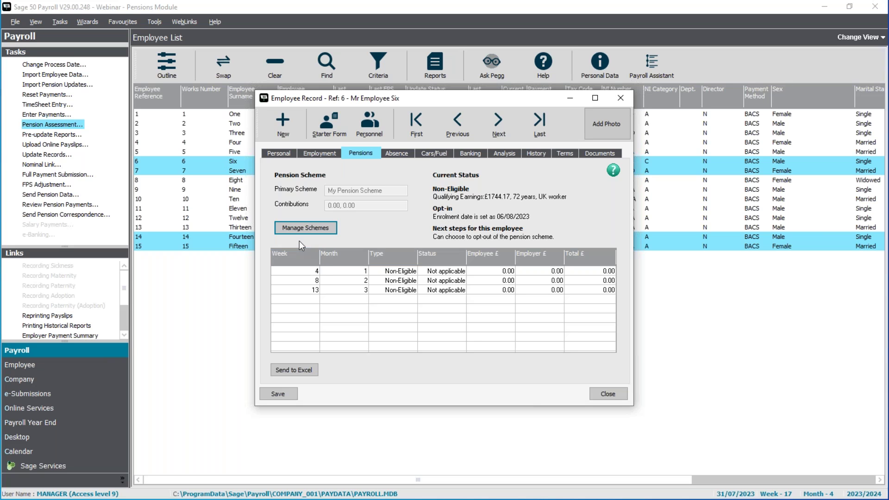
{"action": "left_click", "coordinate": [296, 226]}
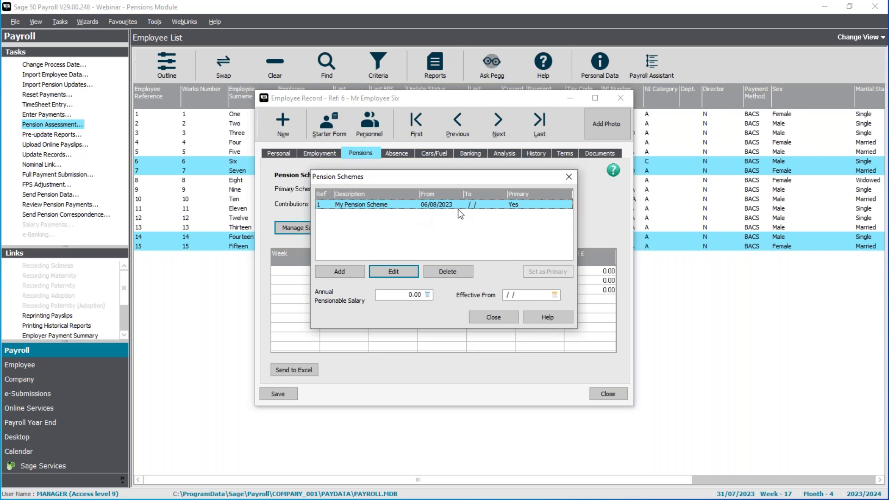
{"action": "left_click", "coordinate": [494, 317]}
Check the pension status and scheme dates in the records of Employees Seven and Fourteen.
{"action": "left_click", "coordinate": [499, 123]}
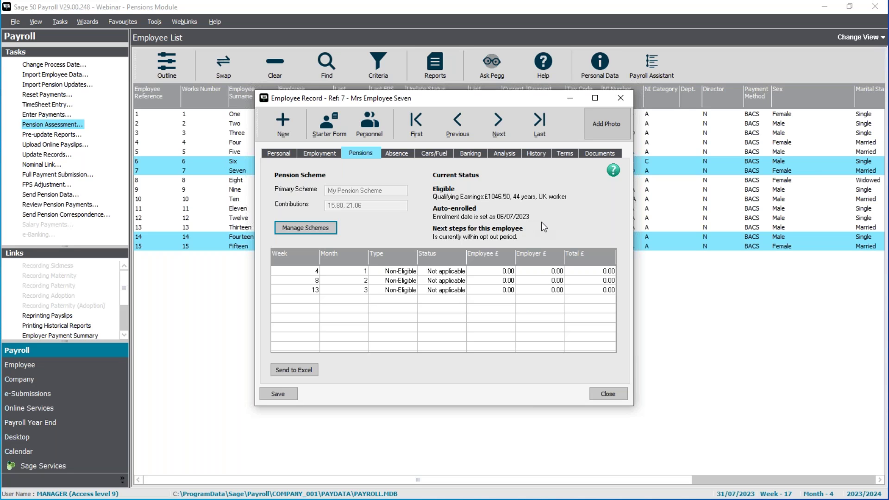
{"action": "left_click", "coordinate": [311, 226]}
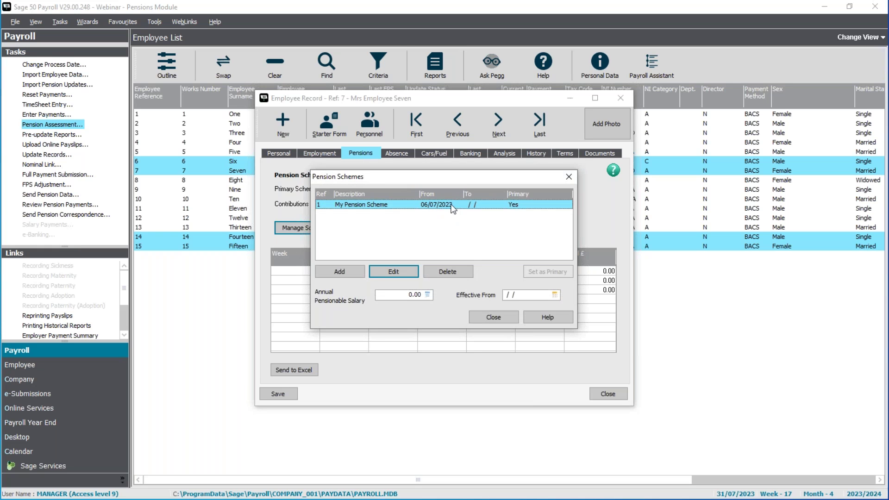
{"action": "left_click", "coordinate": [493, 318]}
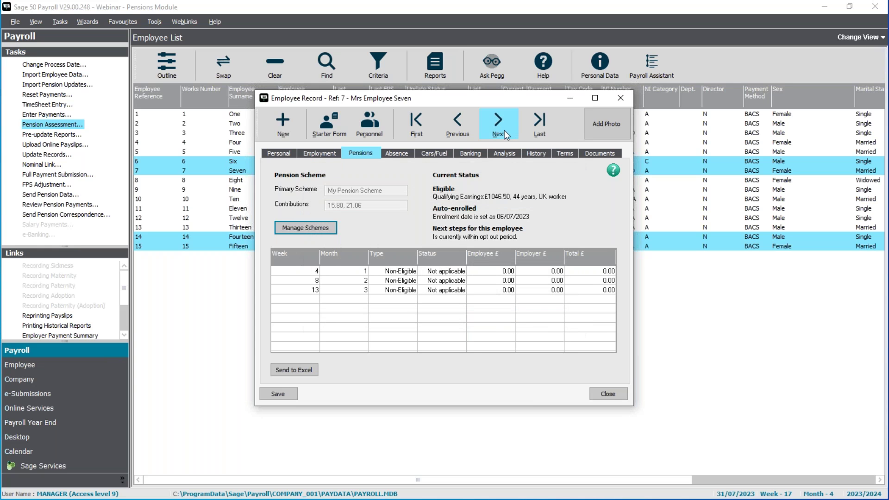
{"action": "left_click", "coordinate": [505, 130]}
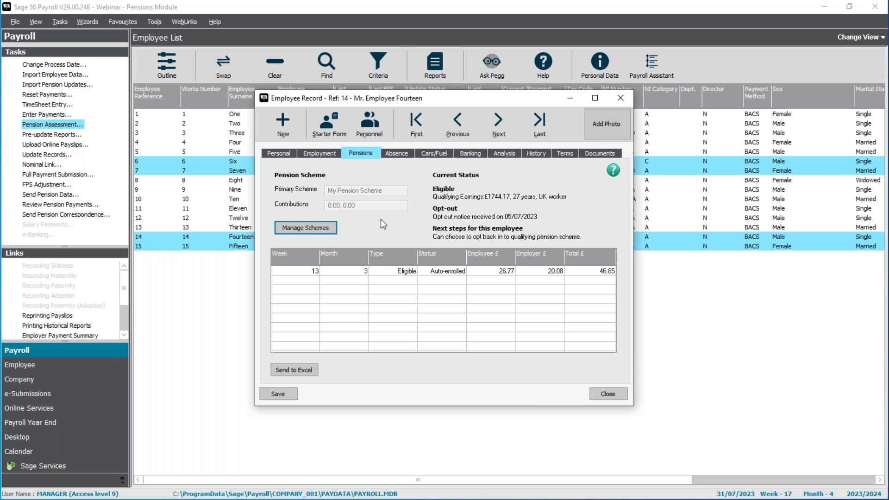
{"action": "left_click", "coordinate": [305, 228]}
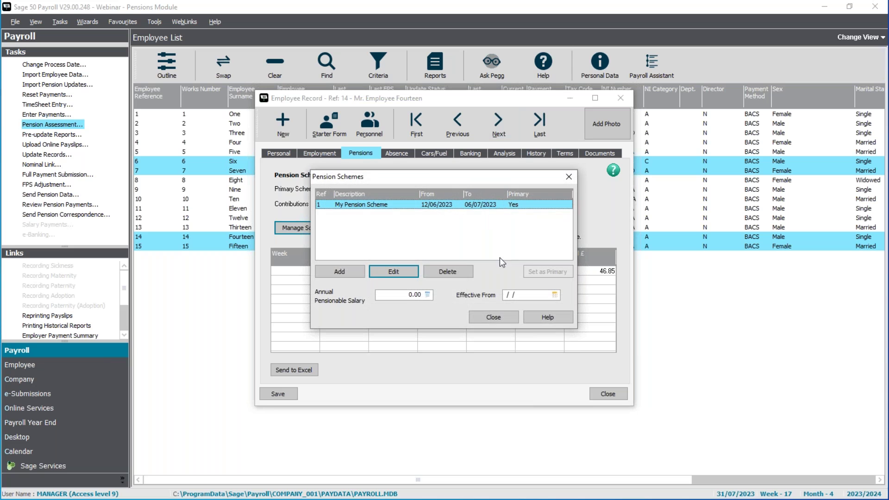
{"action": "left_click", "coordinate": [494, 317]}
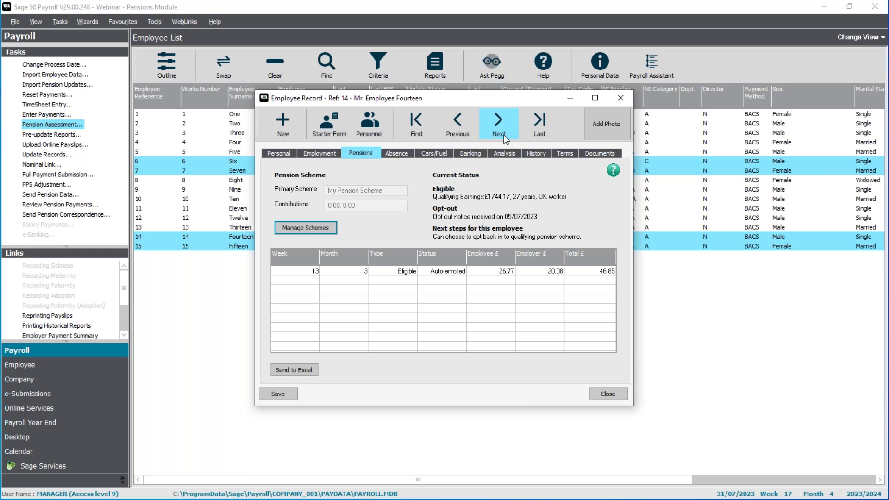
Check Employee Fifteen's pension status and scheme list, and close the employee record.
{"action": "left_click", "coordinate": [506, 138]}
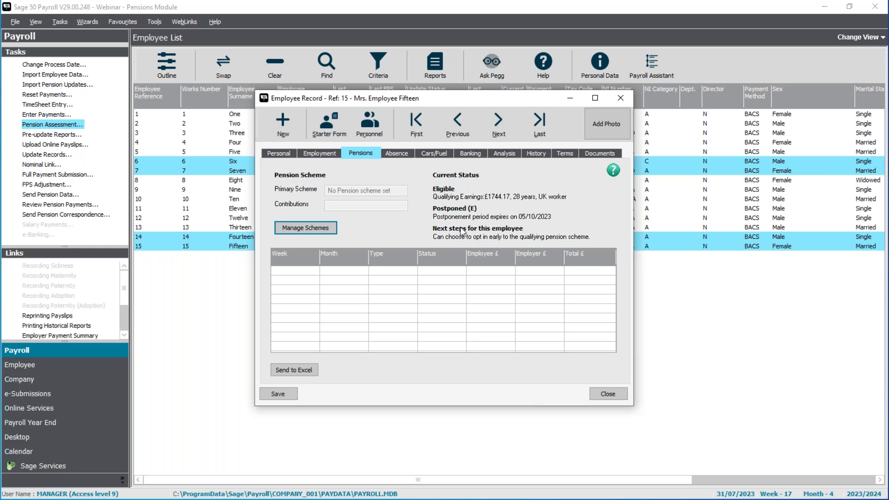
{"action": "left_click", "coordinate": [313, 229]}
{"action": "left_click", "coordinate": [495, 318]}
{"action": "left_click", "coordinate": [616, 394]}
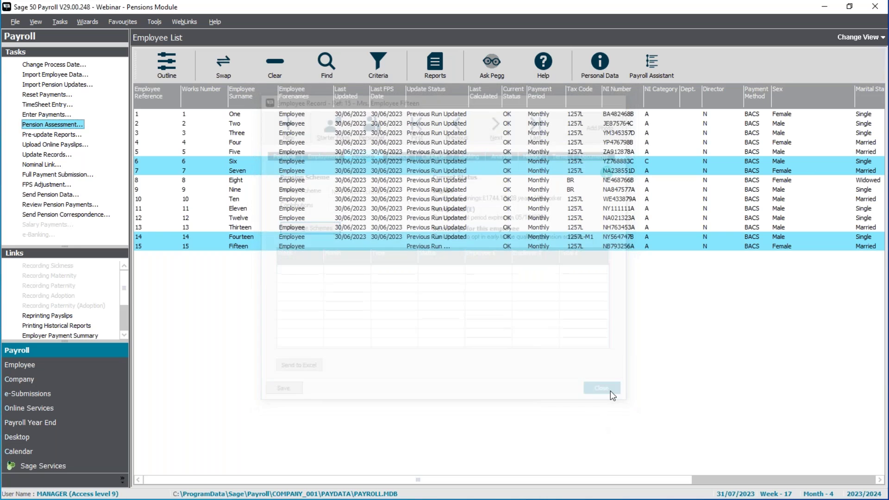
Select all employees and open the pre-update reports, continuing past the pension assessment reminder.
{"action": "left_click", "coordinate": [275, 65]}
{"action": "left_click", "coordinate": [223, 65]}
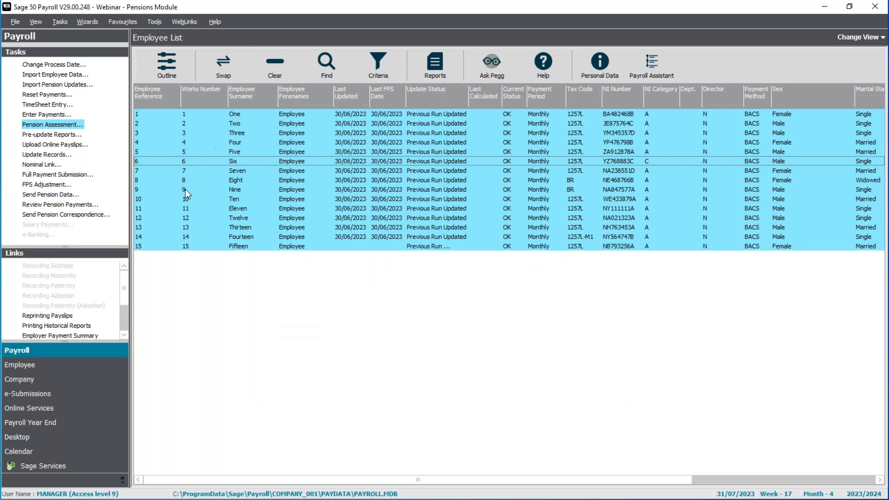
{"action": "left_click", "coordinate": [44, 135]}
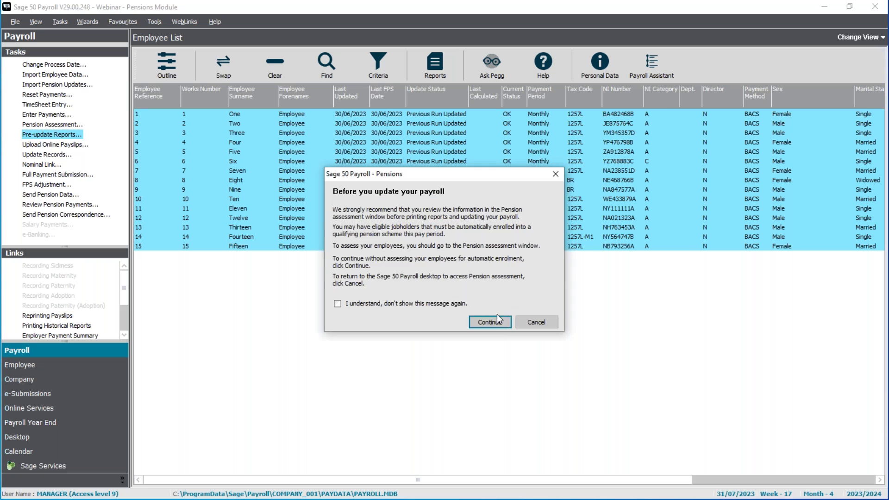
{"action": "left_click", "coordinate": [497, 324]}
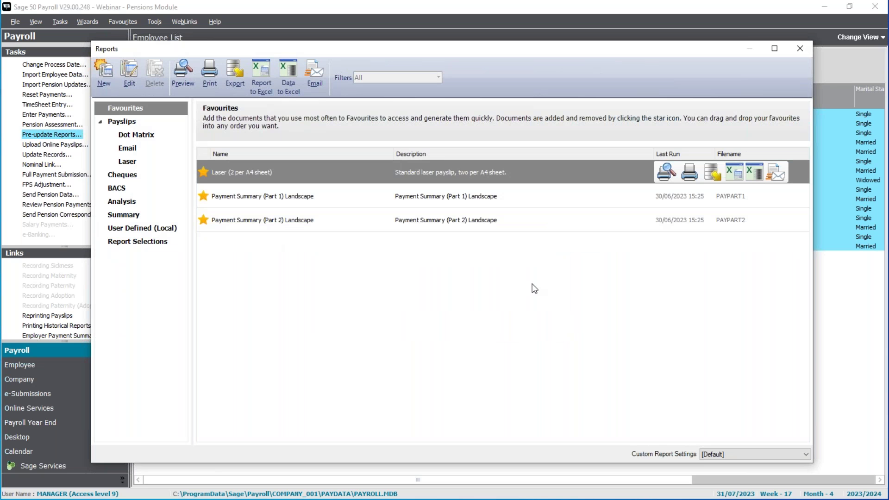
Preview the Laser (2 per A4 sheet) payslips, examine the pension amounts on Employee Fourteen's payslip, and close the reports.
{"action": "double_click", "coordinate": [520, 173]}
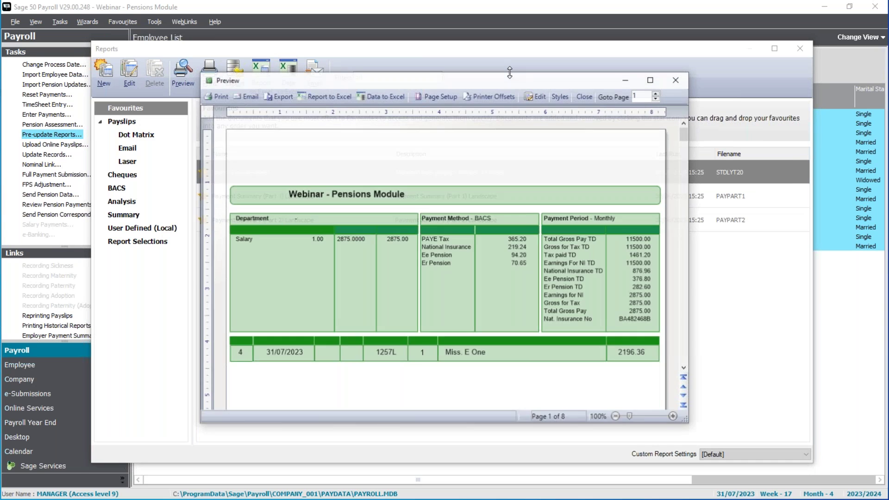
{"action": "double_click", "coordinate": [510, 80]}
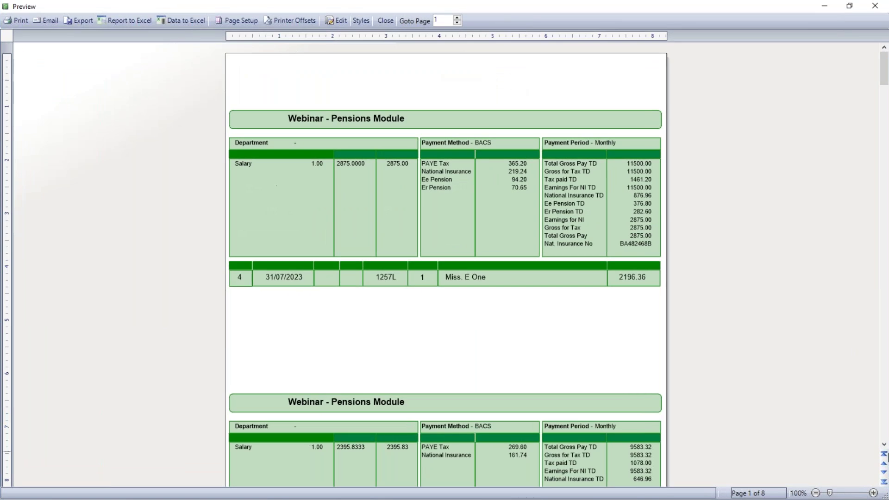
{"action": "left_click", "coordinate": [884, 482]}
{"action": "left_click", "coordinate": [884, 463]}
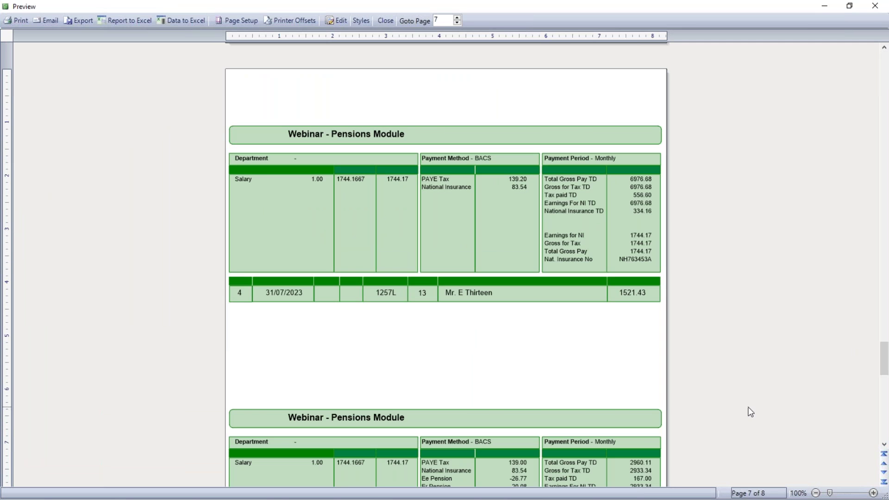
{"action": "scroll", "coordinate": [521, 368], "scroll_direction": "down", "scroll_amount": 3}
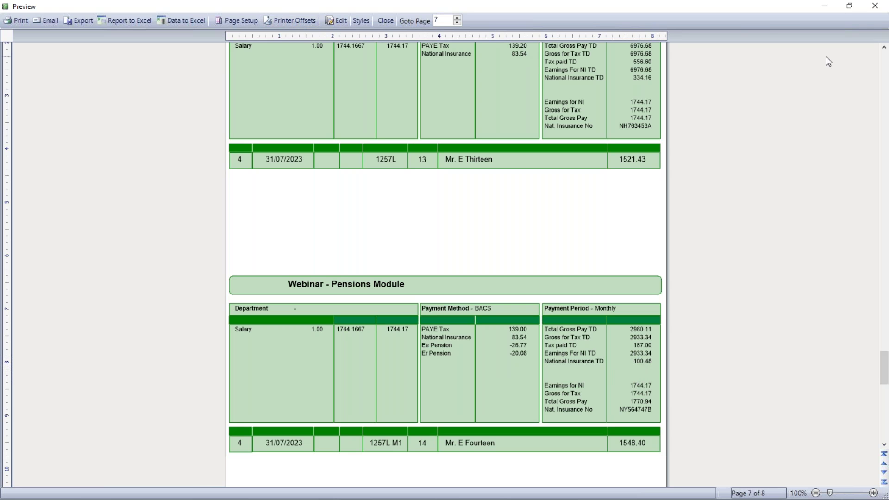
{"action": "left_click", "coordinate": [875, 6]}
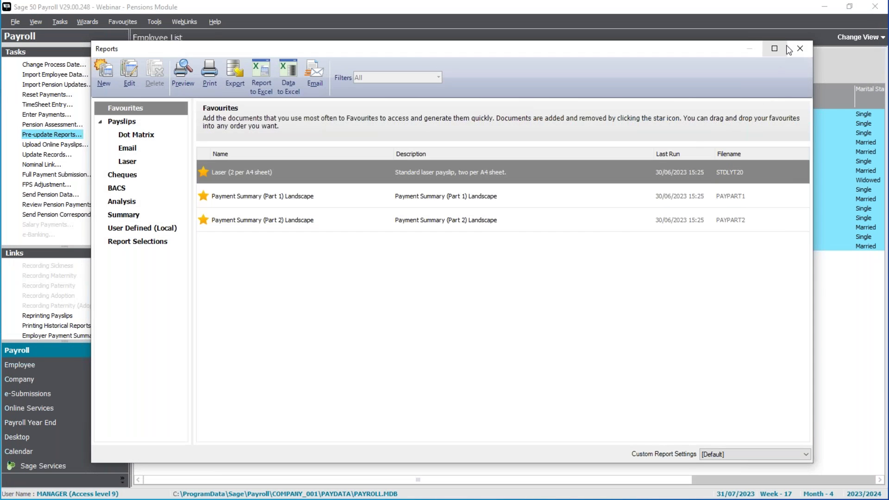
{"action": "left_click", "coordinate": [800, 49]}
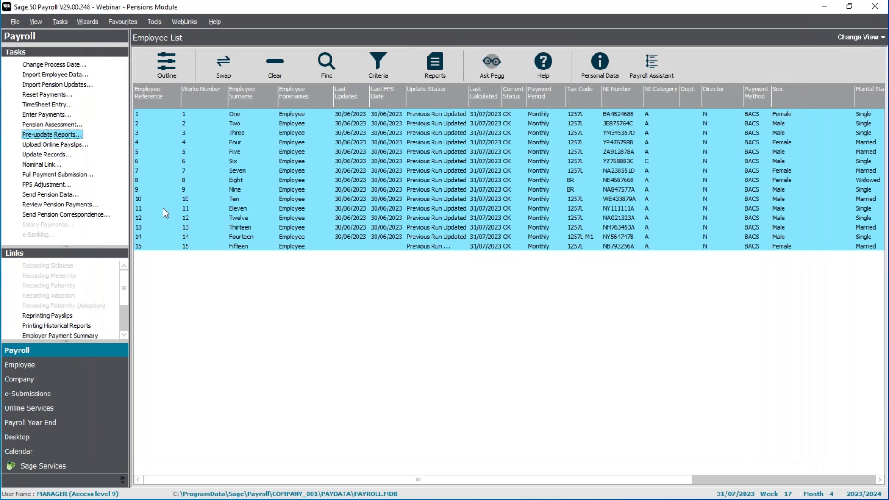
Update the payroll records of all selected employees for the 31/07/2023 run, continuing past the pre-update reports prompt.
{"action": "left_click", "coordinate": [61, 156]}
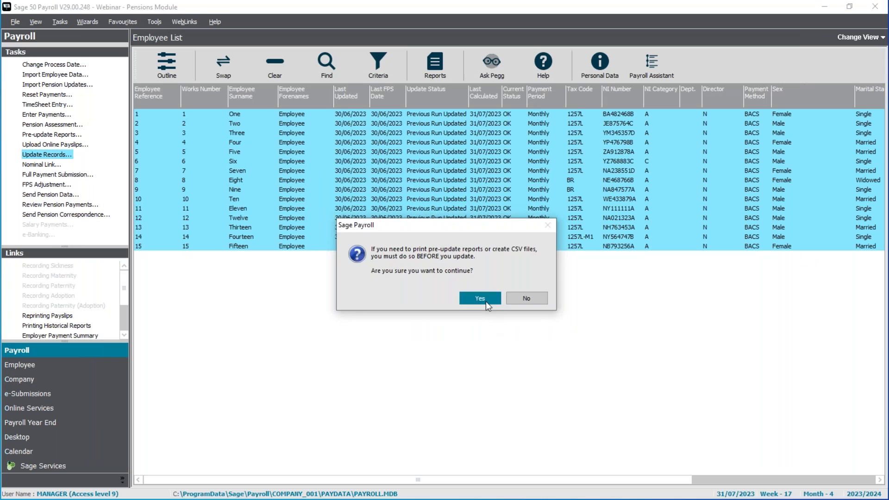
{"action": "left_click", "coordinate": [484, 299]}
{"action": "left_click", "coordinate": [488, 338]}
{"action": "left_click", "coordinate": [502, 341]}
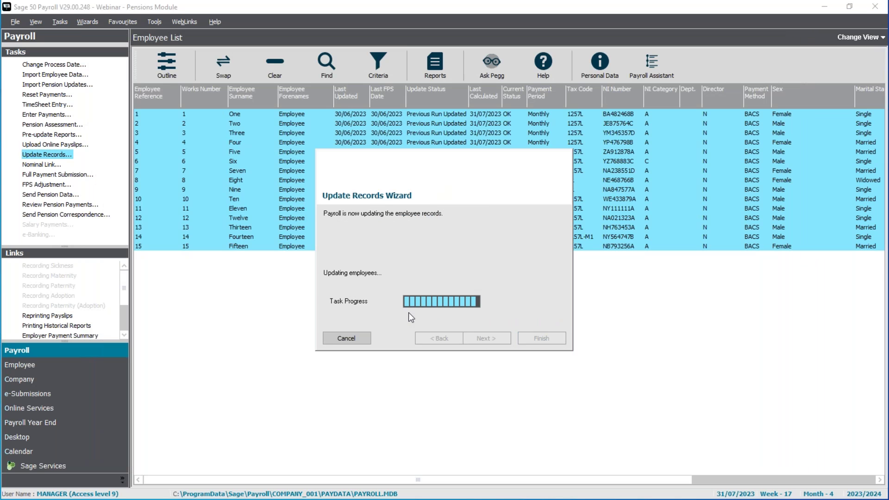
{"action": "left_click", "coordinate": [527, 297]}
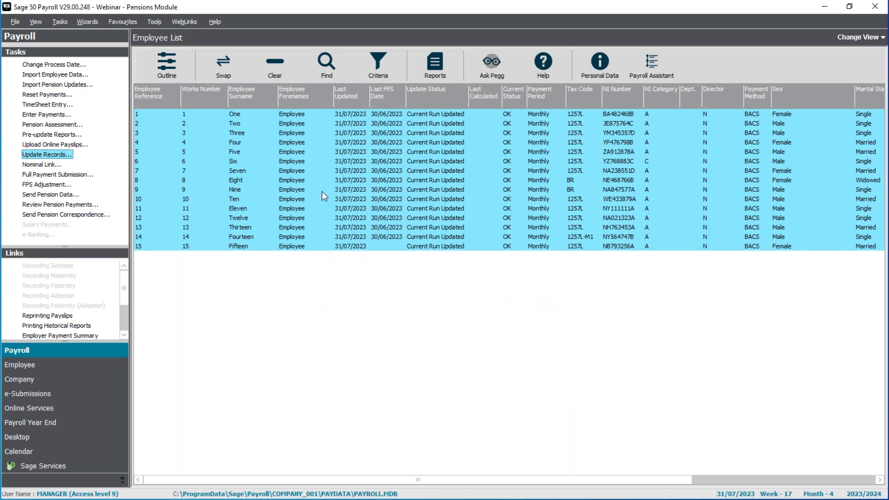
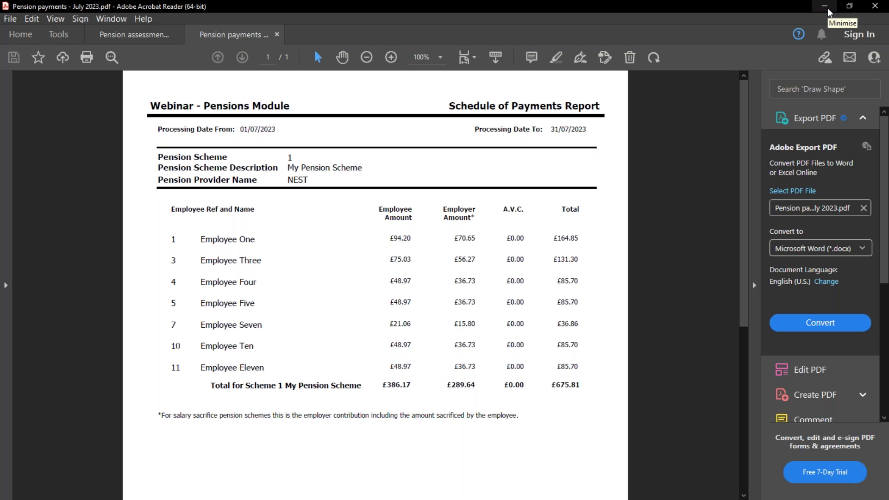
Minimise the pension payments PDF in Adobe Acrobat Reader and open Send Pension Correspondence in Sage 50 Payroll.
{"action": "left_click", "coordinate": [824, 6]}
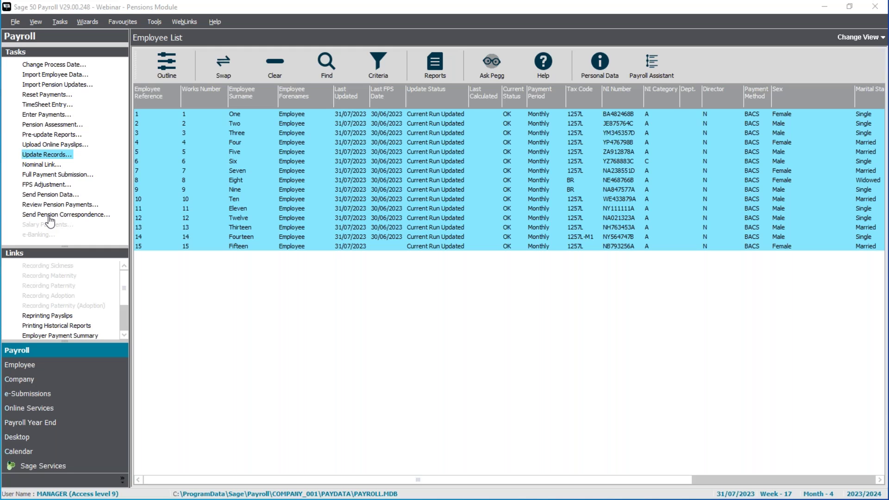
{"action": "left_click", "coordinate": [50, 216]}
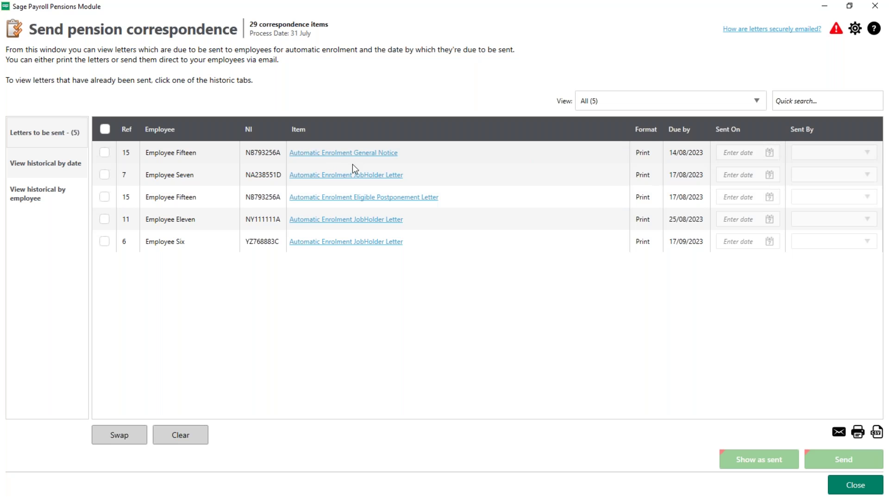
Preview Employee Seven's Automatic Enrolment JobHolder Letter, read its enrolment, contribution and opt-out sections, and close the preview.
{"action": "left_click", "coordinate": [337, 178]}
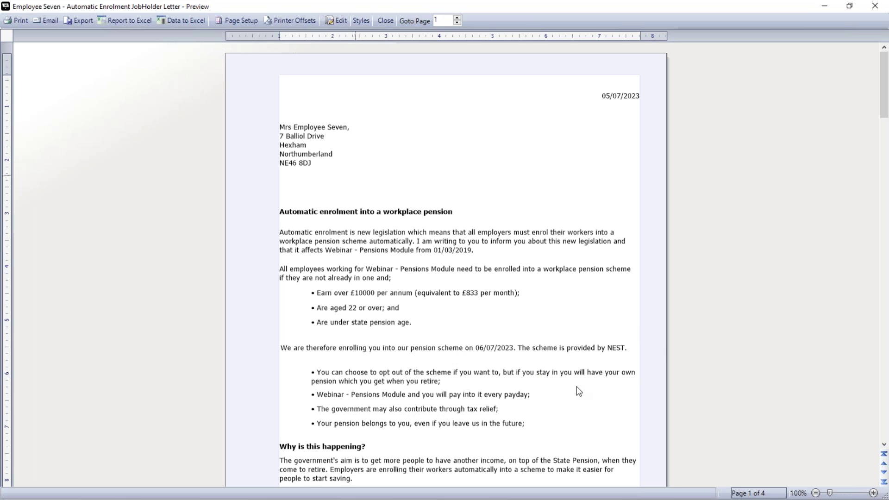
{"action": "scroll", "coordinate": [564, 378], "scroll_direction": "down", "scroll_amount": 3}
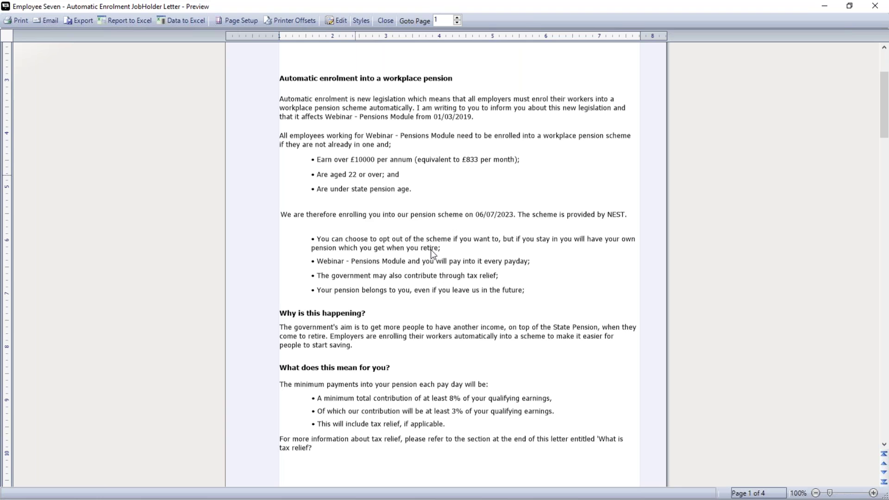
{"action": "scroll", "coordinate": [471, 397], "scroll_direction": "down", "scroll_amount": 3}
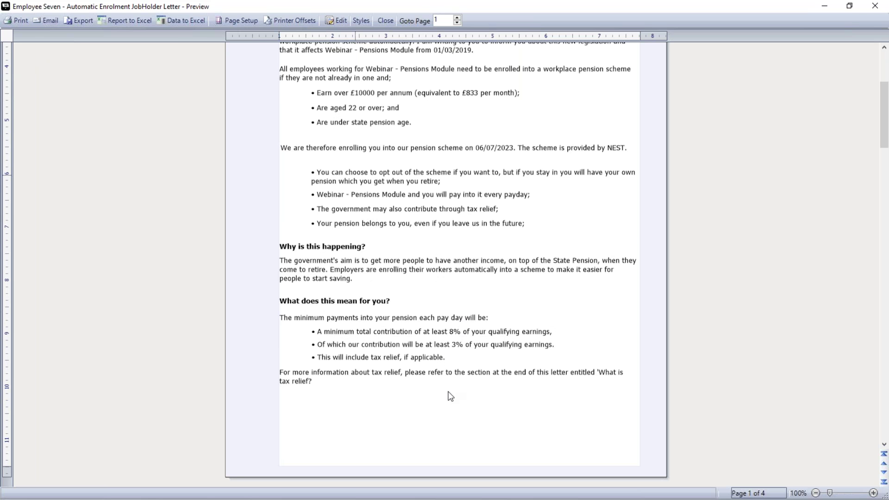
{"action": "scroll", "coordinate": [450, 397], "scroll_direction": "down", "scroll_amount": 20}
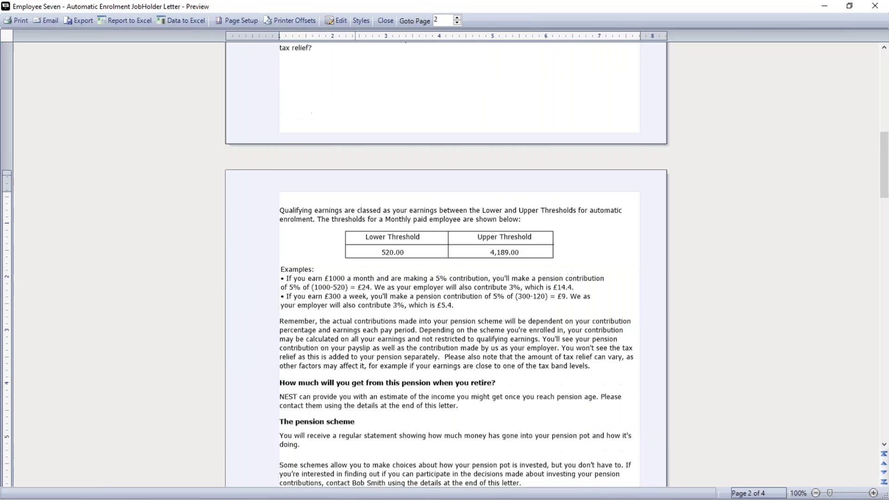
{"action": "scroll", "coordinate": [372, 215], "scroll_direction": "down", "scroll_amount": 9}
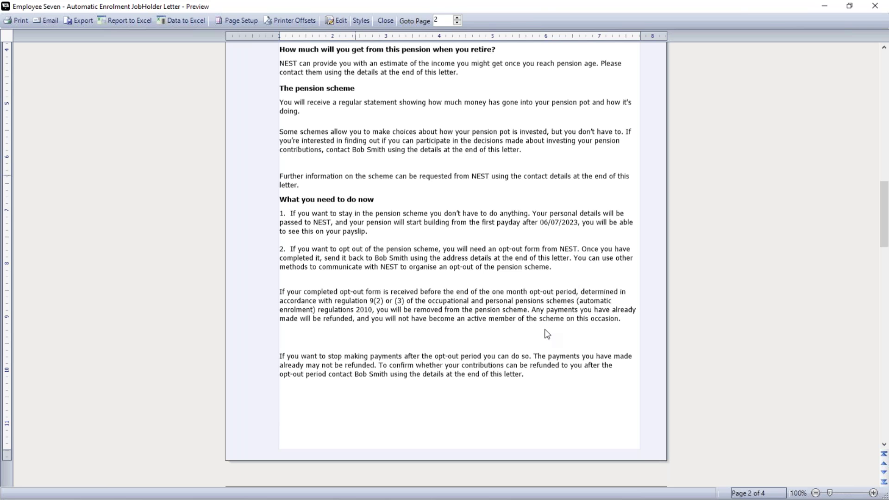
{"action": "left_click", "coordinate": [385, 21]}
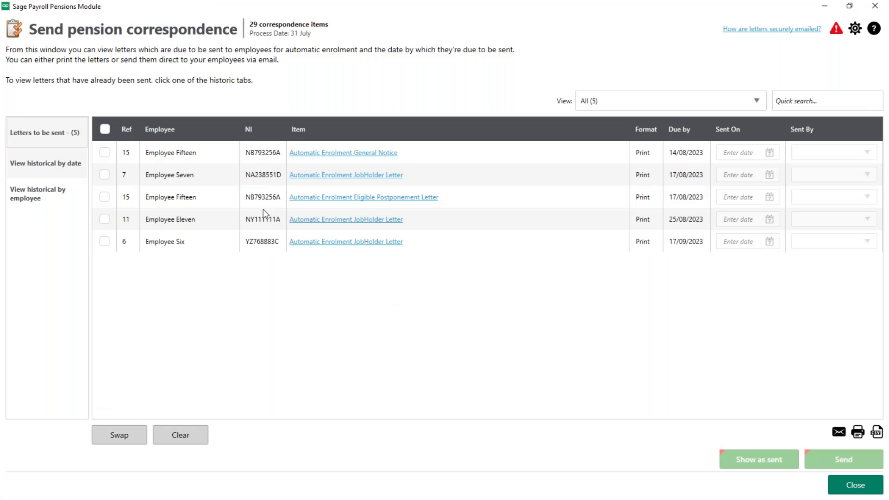
Select all the letters waiting to be sent and set their sent date to 31/07/2023.
{"action": "left_click", "coordinate": [105, 129]}
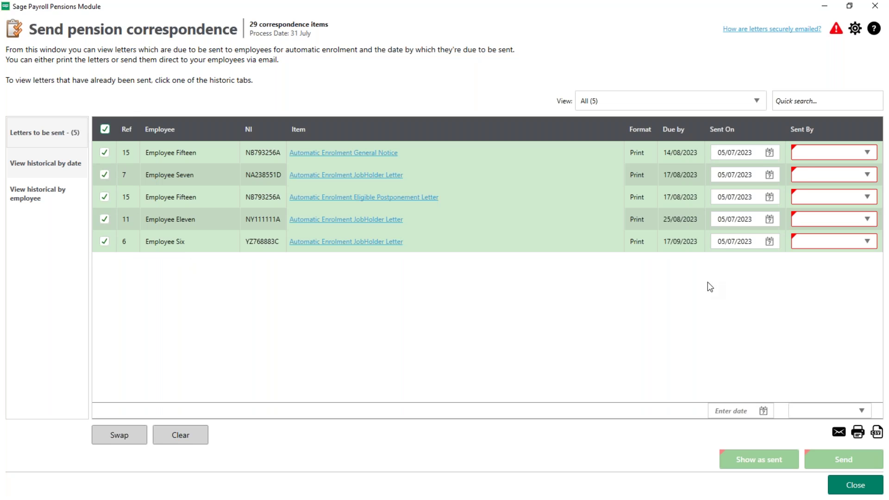
{"action": "left_click", "coordinate": [765, 411]}
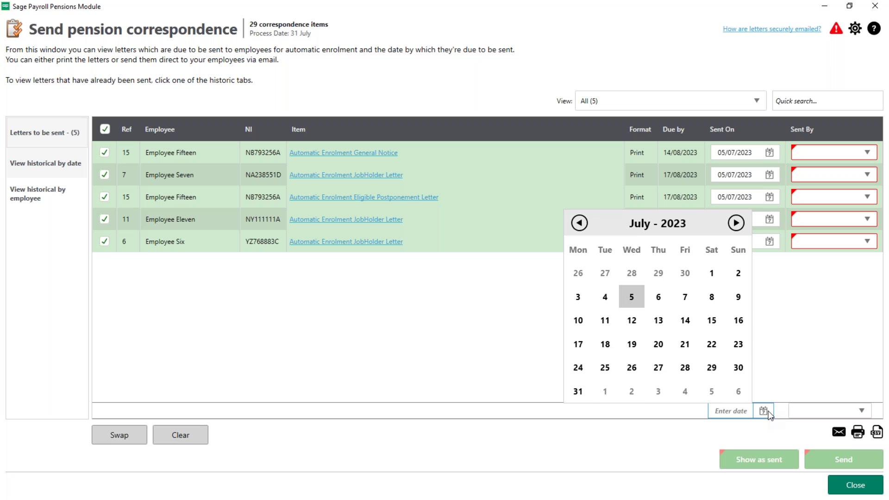
{"action": "left_click", "coordinate": [576, 392]}
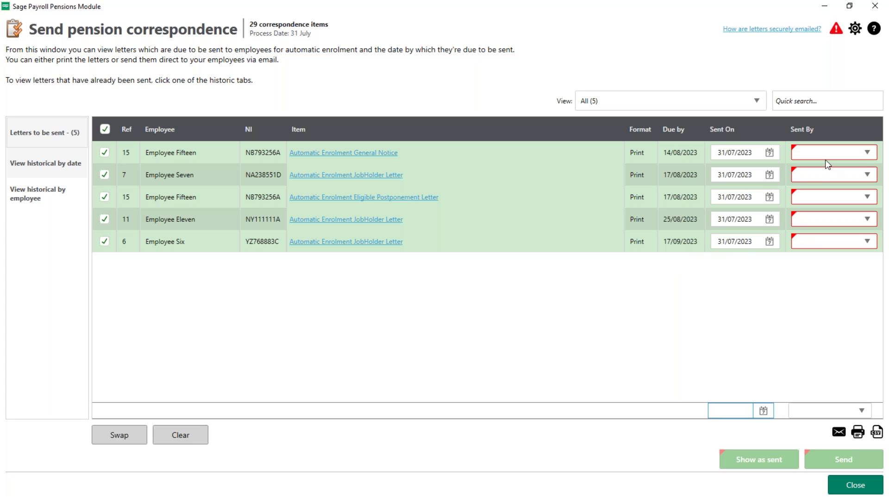
Set Sent By to User for all selected letters, trying Provider before returning to User.
{"action": "left_click", "coordinate": [836, 410]}
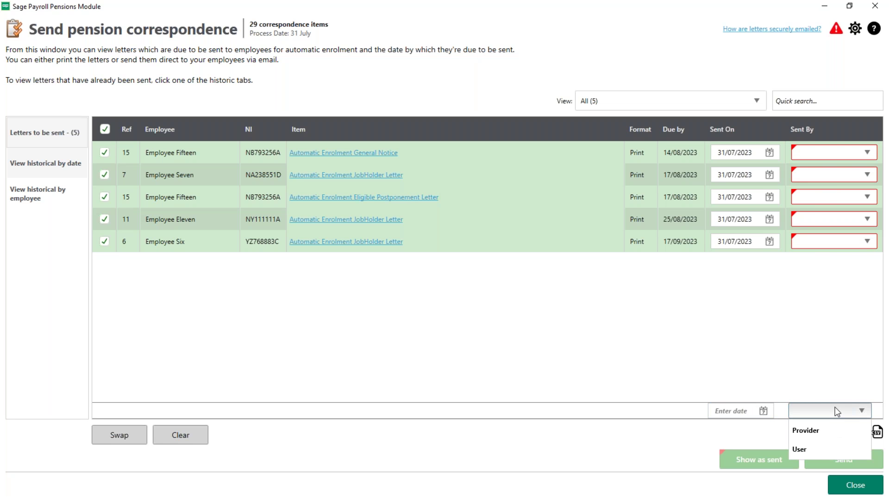
{"action": "left_click", "coordinate": [805, 456]}
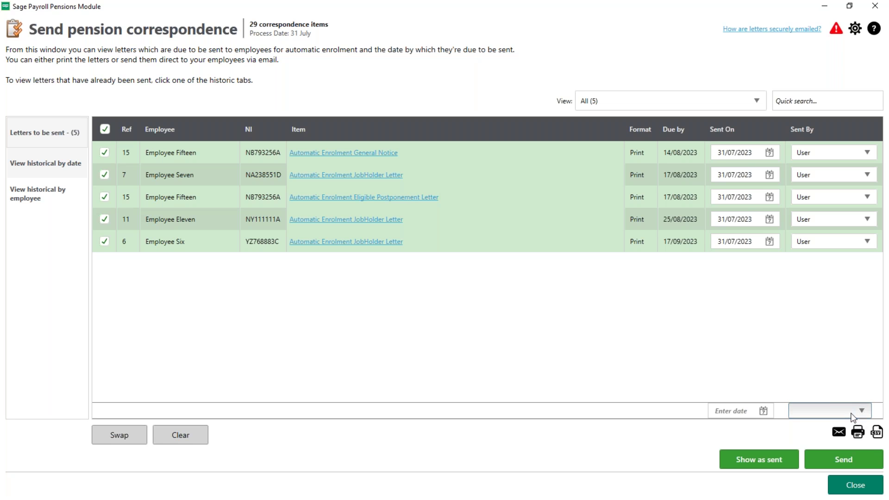
{"action": "left_click", "coordinate": [822, 411]}
{"action": "left_click", "coordinate": [819, 429]}
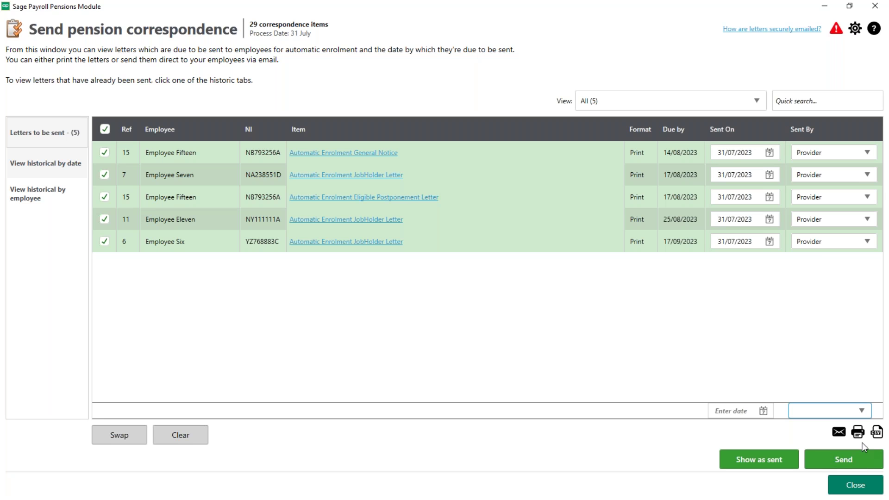
{"action": "left_click", "coordinate": [833, 411]}
{"action": "left_click", "coordinate": [808, 452]}
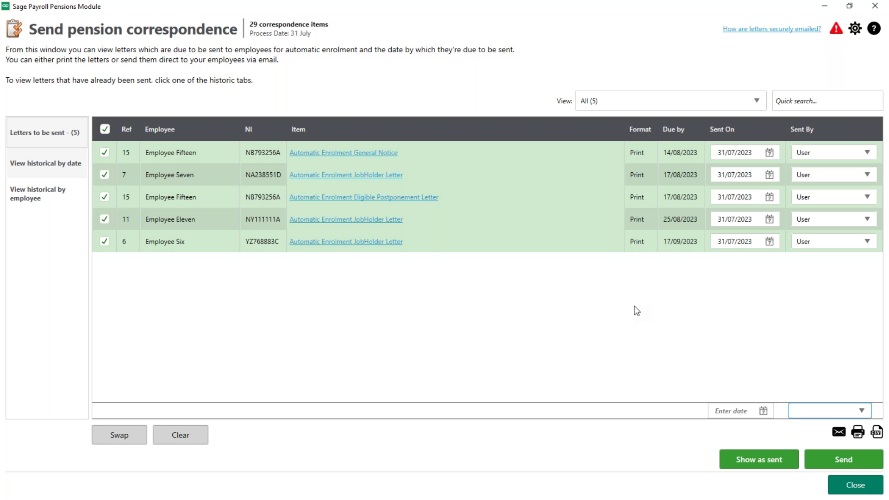
Send the selected letters using their specified format, cancel printing of the General Notice, and acknowledge the completion message.
{"action": "left_click", "coordinate": [860, 465]}
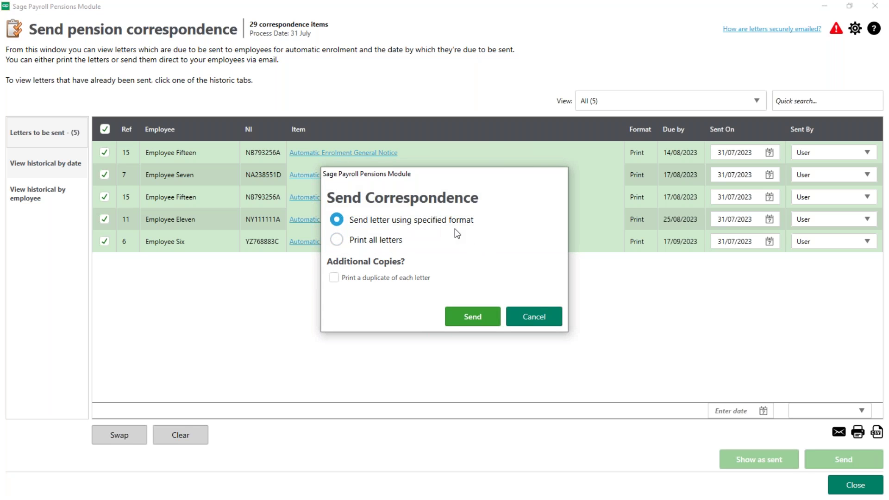
{"action": "left_click", "coordinate": [477, 315]}
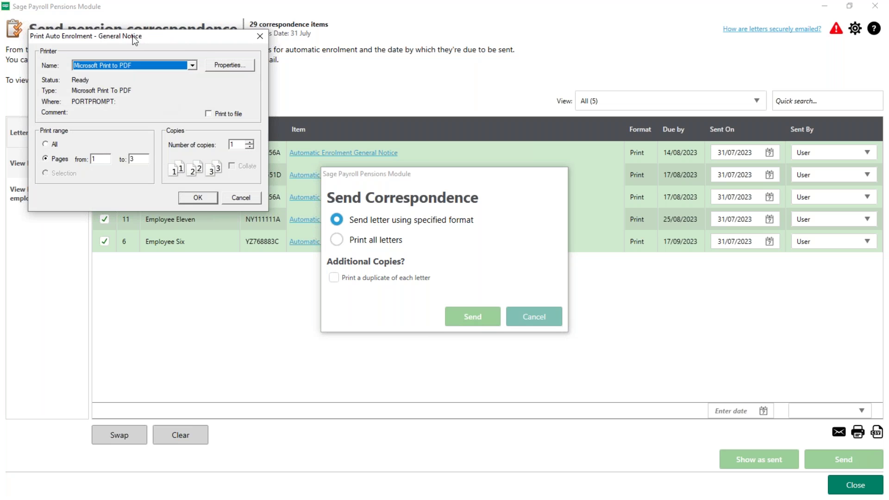
{"action": "left_click", "coordinate": [242, 198]}
{"action": "key", "text": "Return"}
{"action": "key", "text": "Return"}
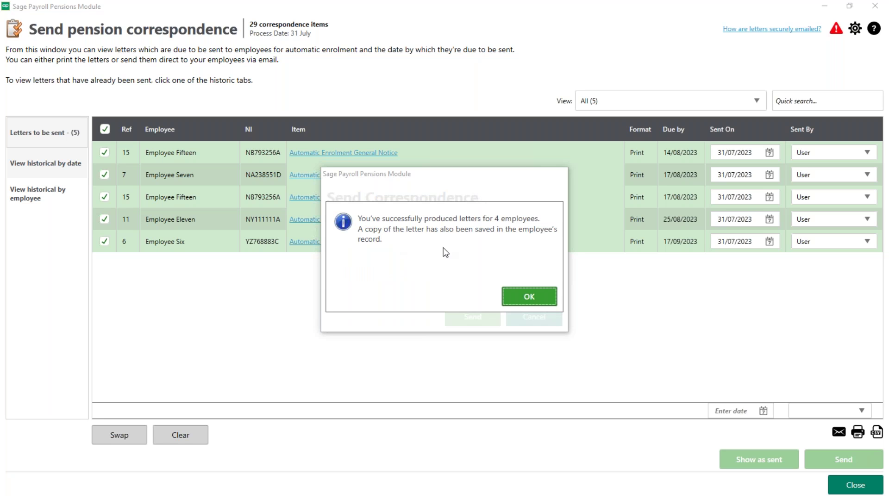
{"action": "left_click", "coordinate": [531, 293]}
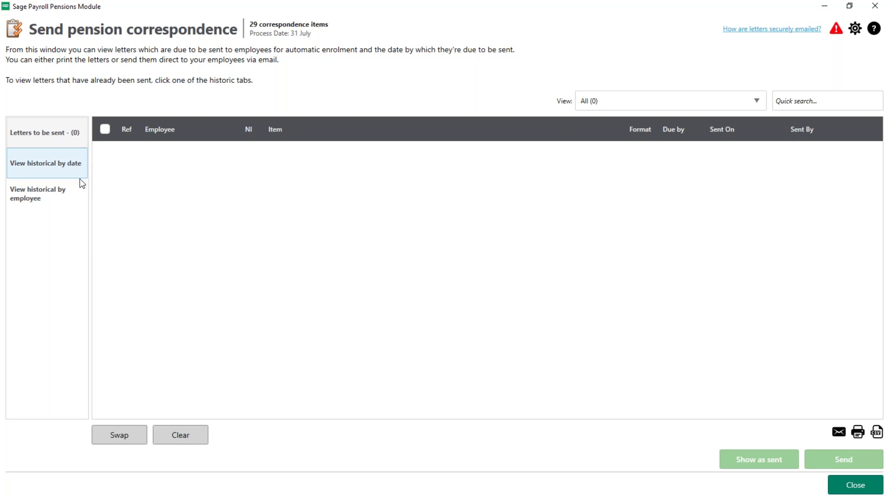
Review the historical correspondence by date for 30/06/2023 and 01/03/2022, remove the date filter, and close the correspondence window.
{"action": "left_click", "coordinate": [41, 169]}
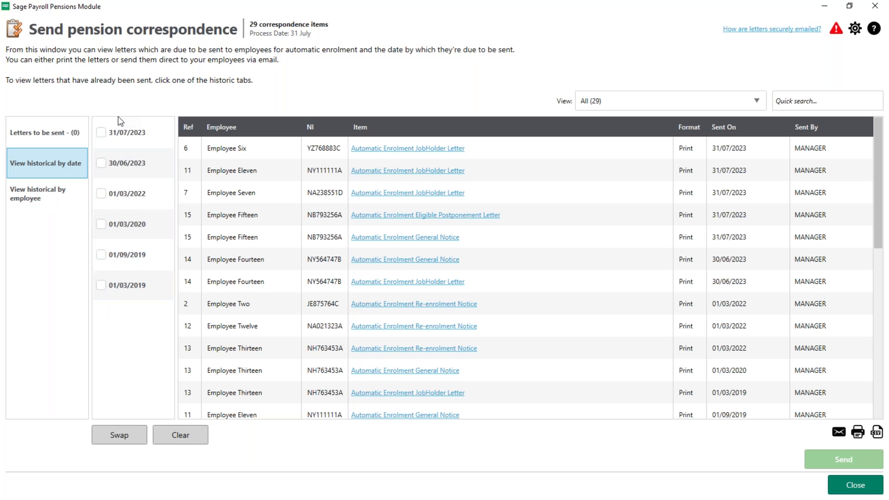
{"action": "left_click", "coordinate": [99, 164]}
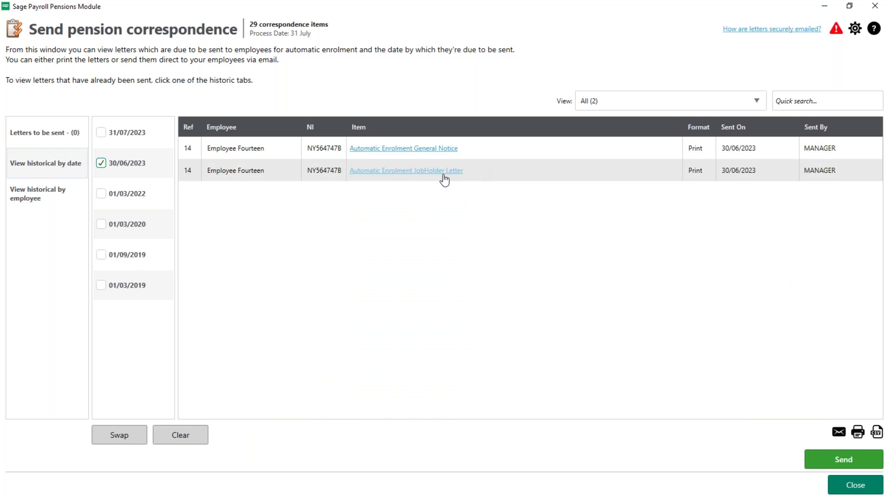
{"action": "left_click", "coordinate": [101, 163]}
{"action": "left_click", "coordinate": [102, 194]}
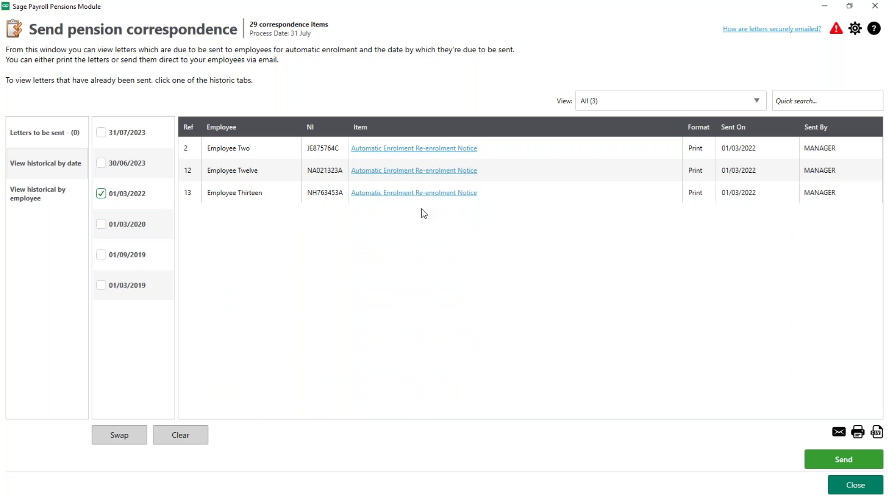
{"action": "left_click", "coordinate": [101, 194]}
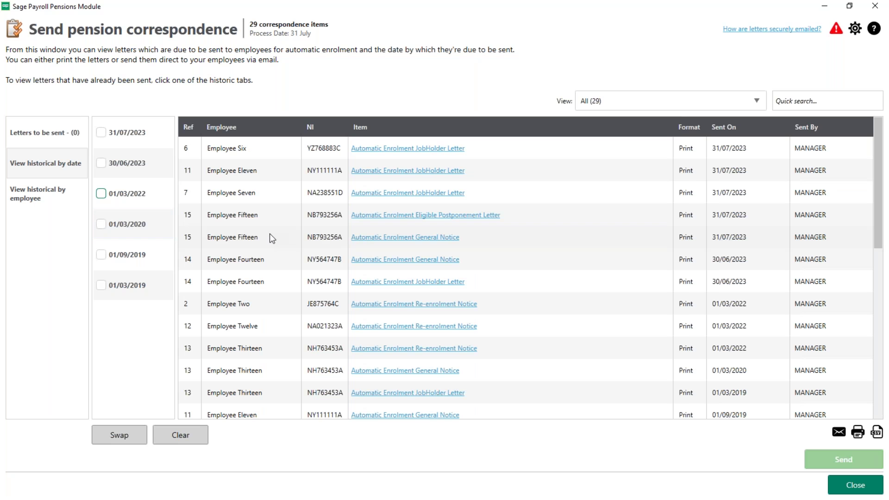
{"action": "left_click", "coordinate": [861, 493]}
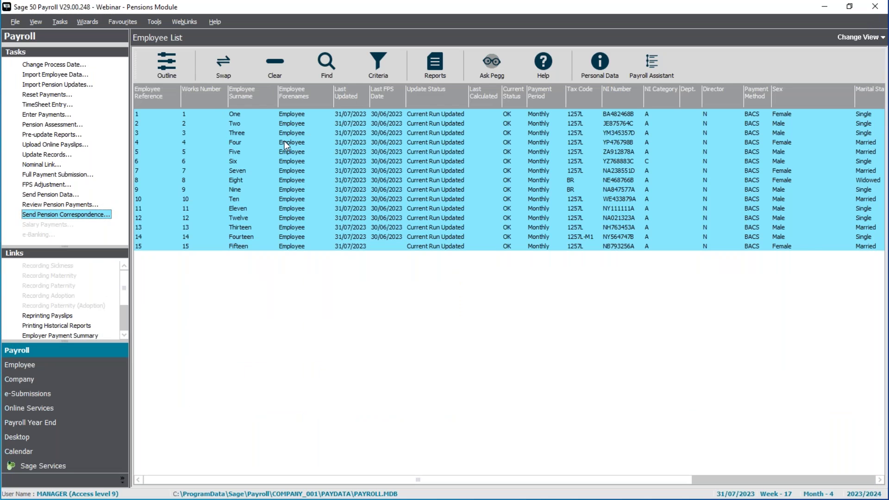
Clear the employee selection, select Employees Six and Seven, and open their employee records.
{"action": "left_click", "coordinate": [277, 60]}
{"action": "left_click", "coordinate": [238, 160]}
{"action": "left_click", "coordinate": [236, 171], "text": "ctrl"}
{"action": "right_click", "coordinate": [235, 171]}
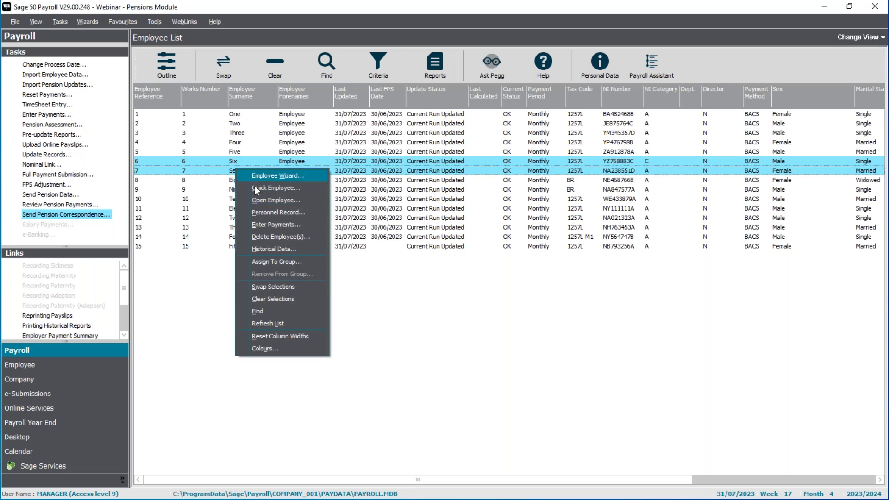
{"action": "left_click", "coordinate": [448, 319]}
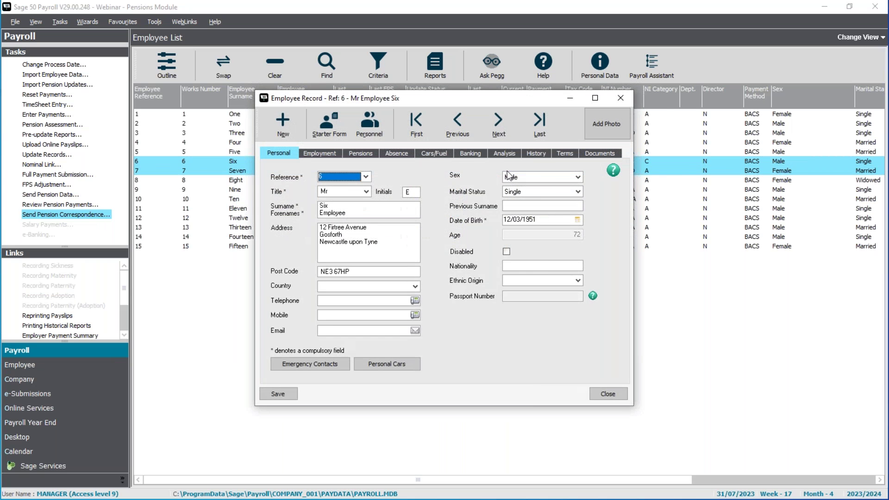
Check the stored Jobholder letters in the documents of Employees Six and Seven, close the records, and clear the selection.
{"action": "left_click", "coordinate": [536, 153]}
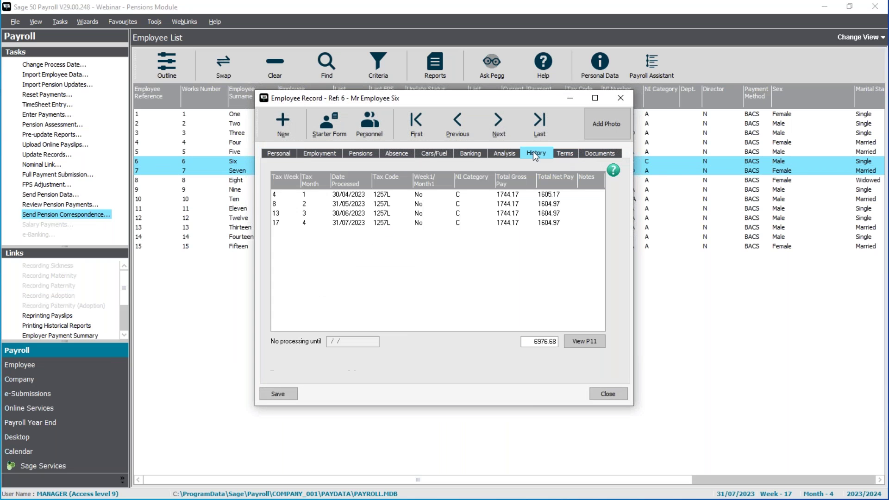
{"action": "left_click", "coordinate": [595, 153]}
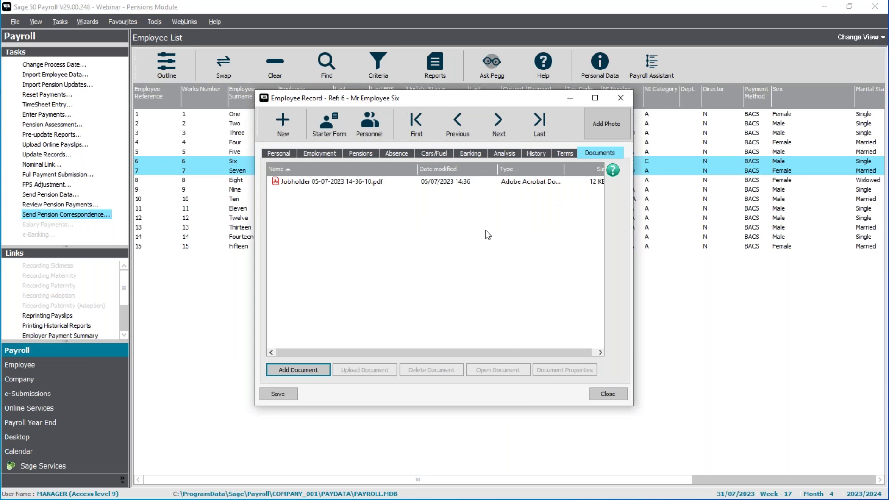
{"action": "left_click", "coordinate": [372, 182]}
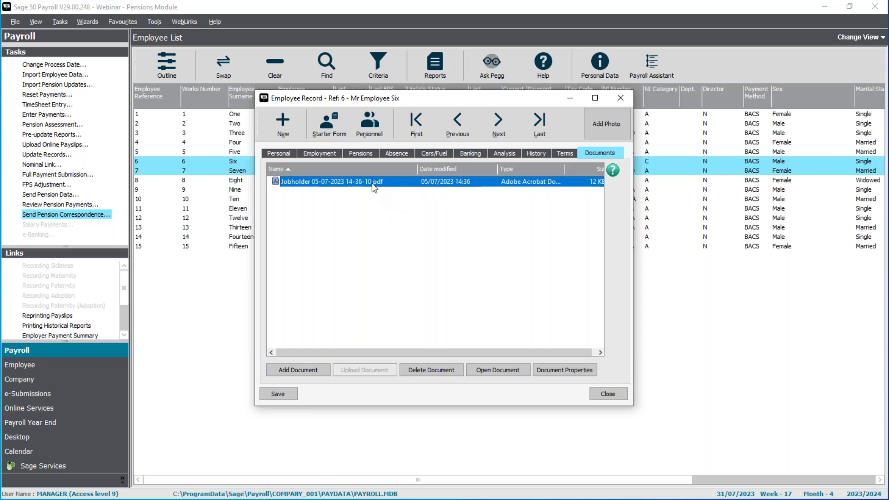
{"action": "left_click", "coordinate": [498, 130]}
{"action": "left_click", "coordinate": [342, 185]}
{"action": "left_click", "coordinate": [607, 395]}
{"action": "left_click", "coordinate": [283, 72]}
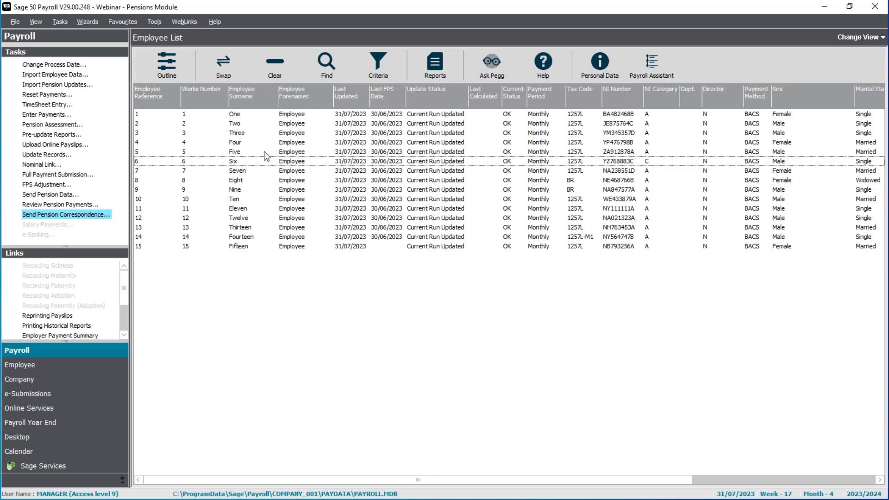
Examine the joining date and contribution settings of My Pension Scheme on Employee Seven's record, and save and close the record.
{"action": "double_click", "coordinate": [244, 174]}
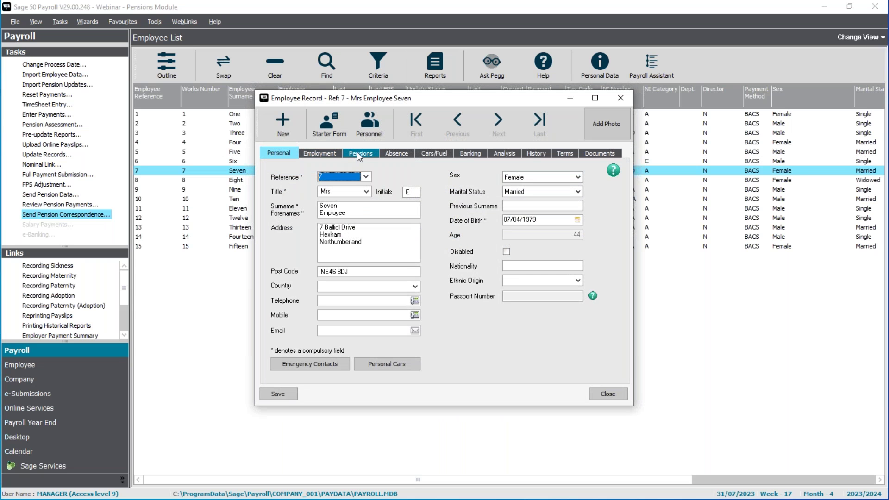
{"action": "left_click", "coordinate": [358, 154]}
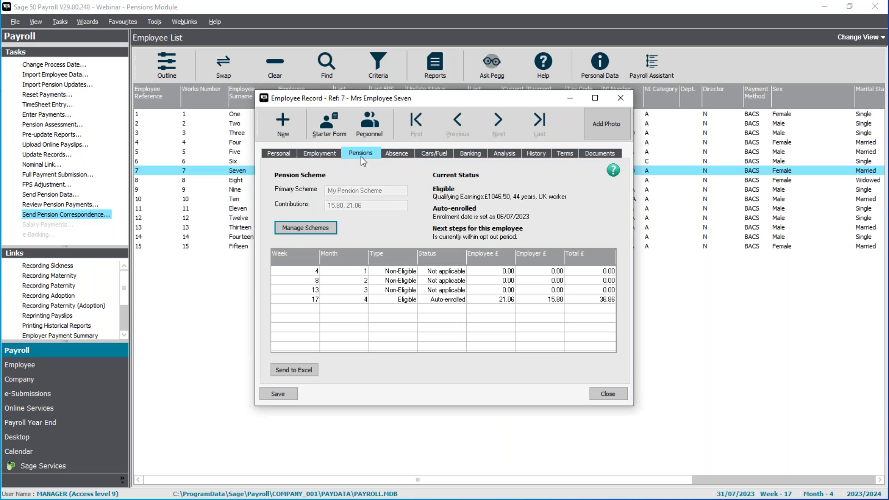
{"action": "left_click", "coordinate": [313, 232]}
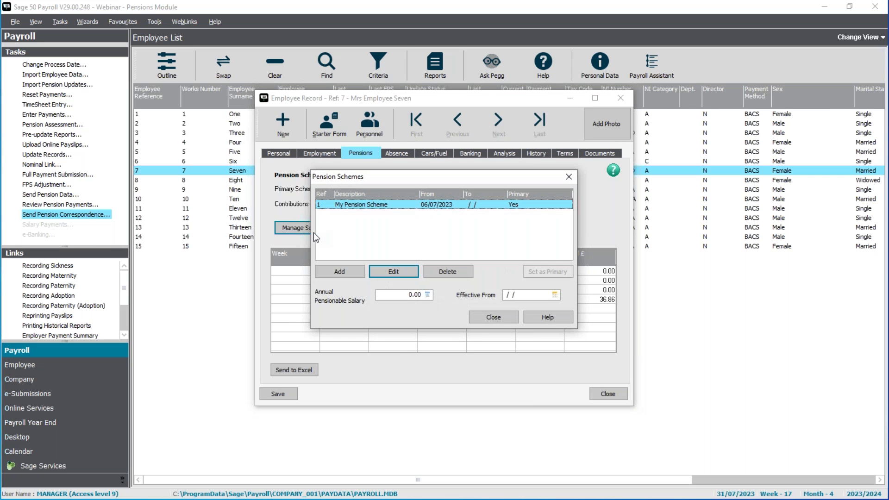
{"action": "left_click", "coordinate": [401, 273]}
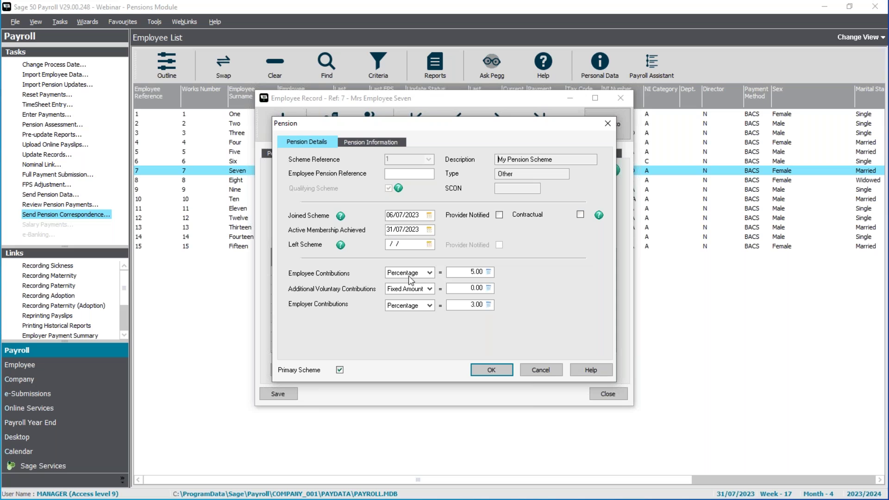
{"action": "left_click", "coordinate": [492, 366]}
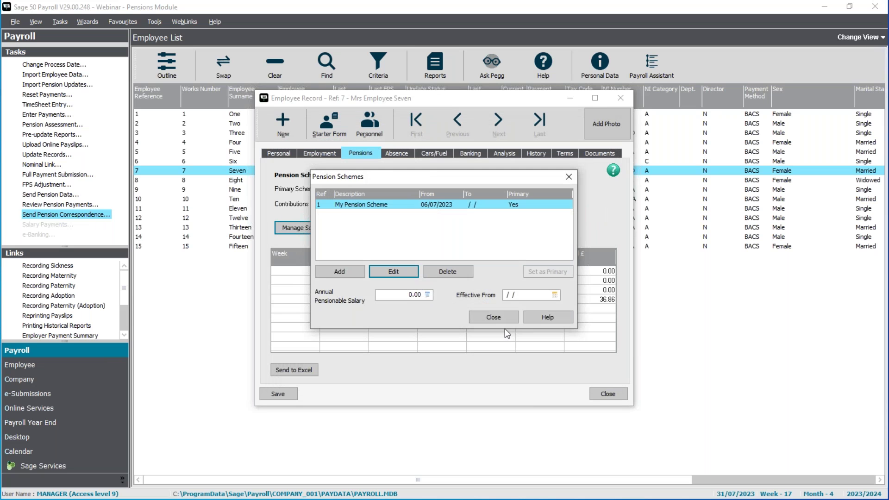
{"action": "left_click", "coordinate": [482, 314]}
{"action": "left_click", "coordinate": [277, 394]}
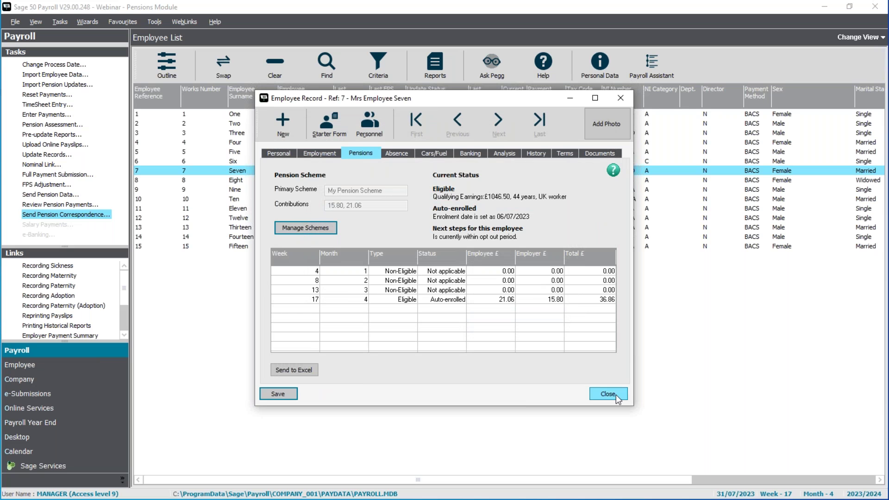
{"action": "left_click", "coordinate": [620, 394]}
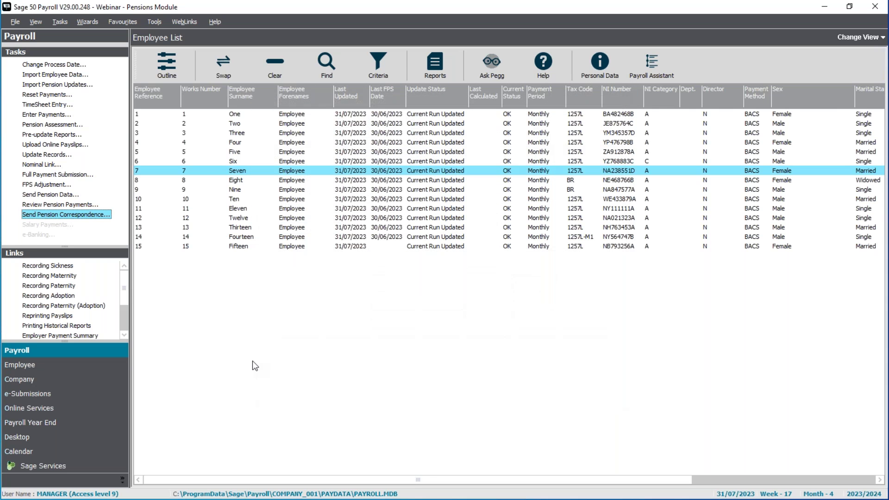